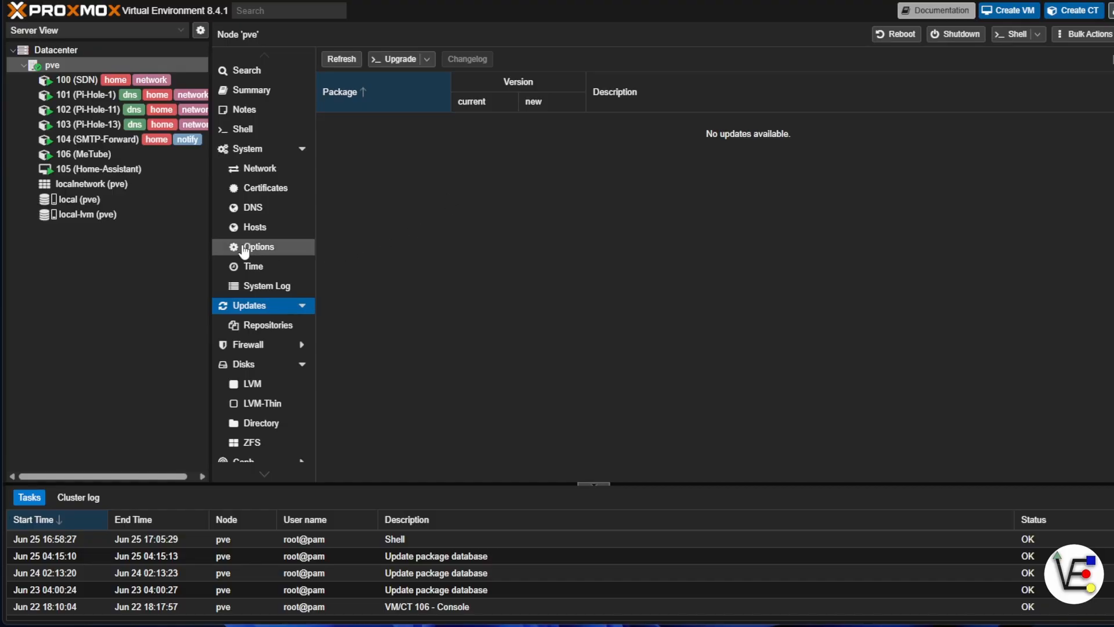
Download the debian-12-standard container template to the local storage and check the download task's output.
click(122, 203)
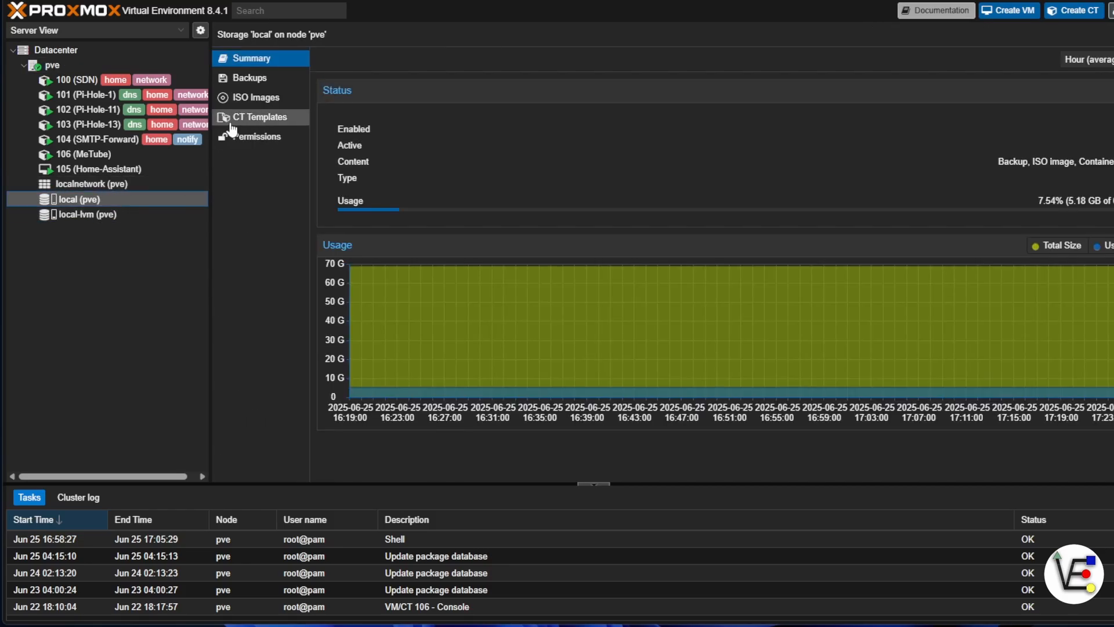
click(272, 125)
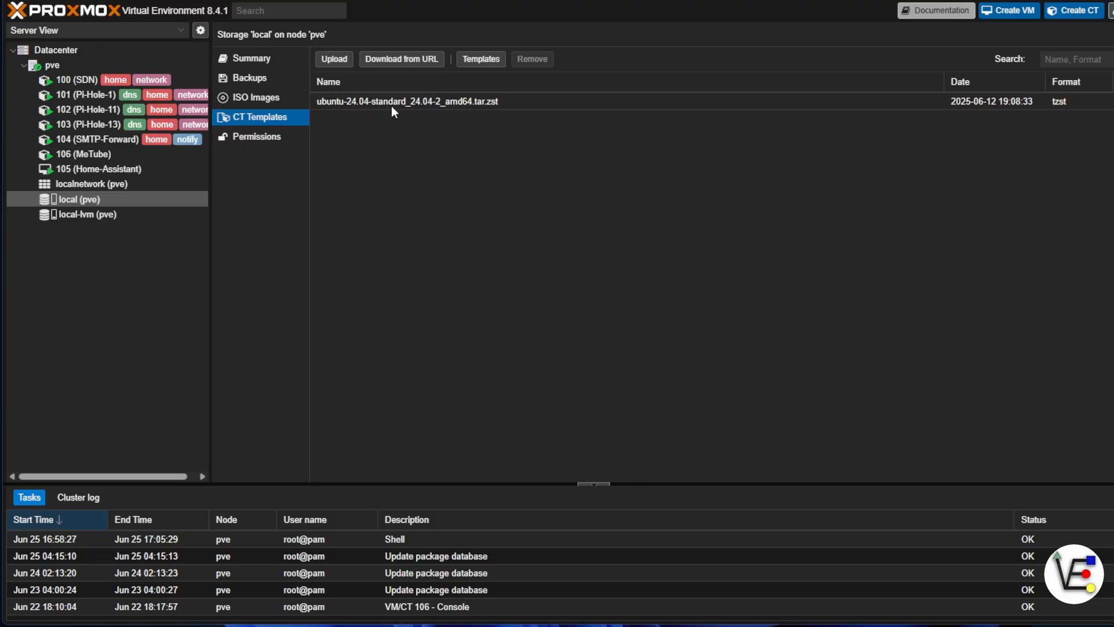
click(481, 59)
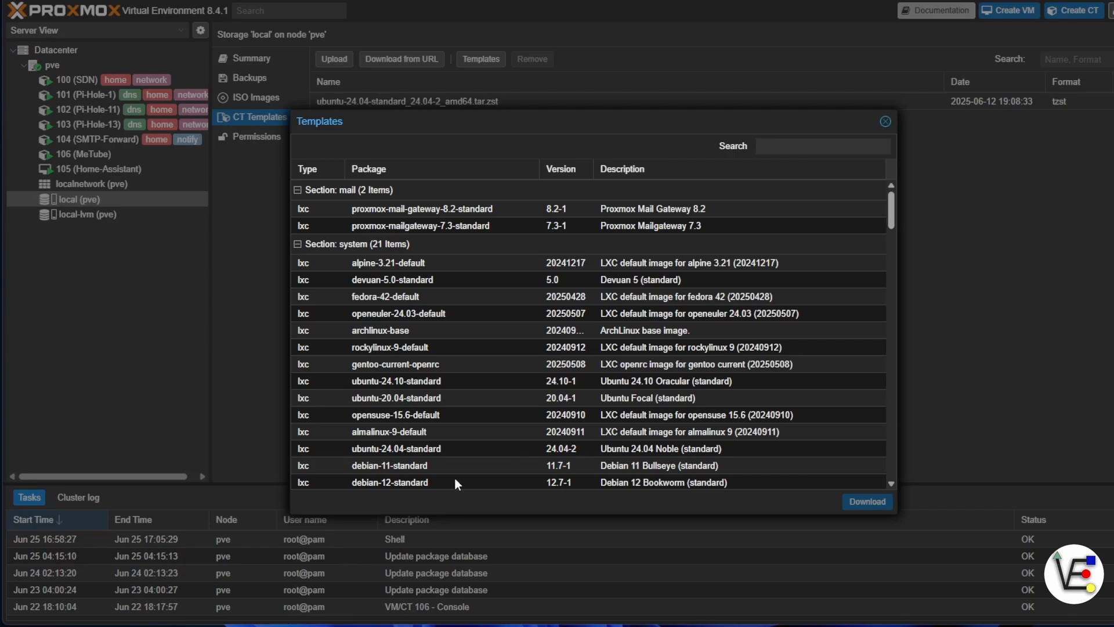
click(440, 482)
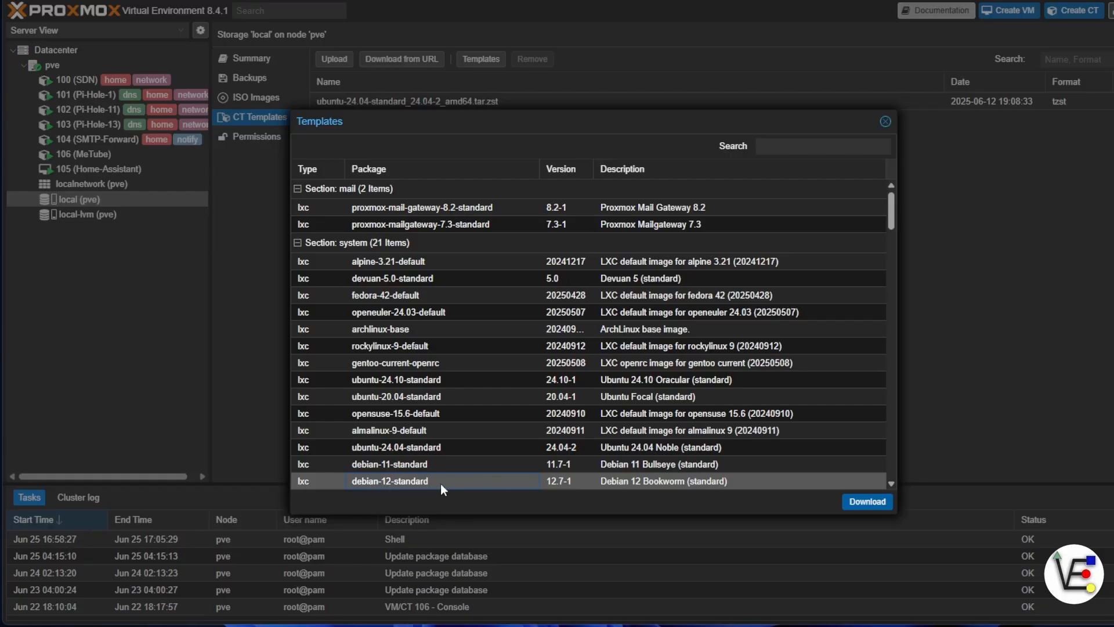
click(883, 503)
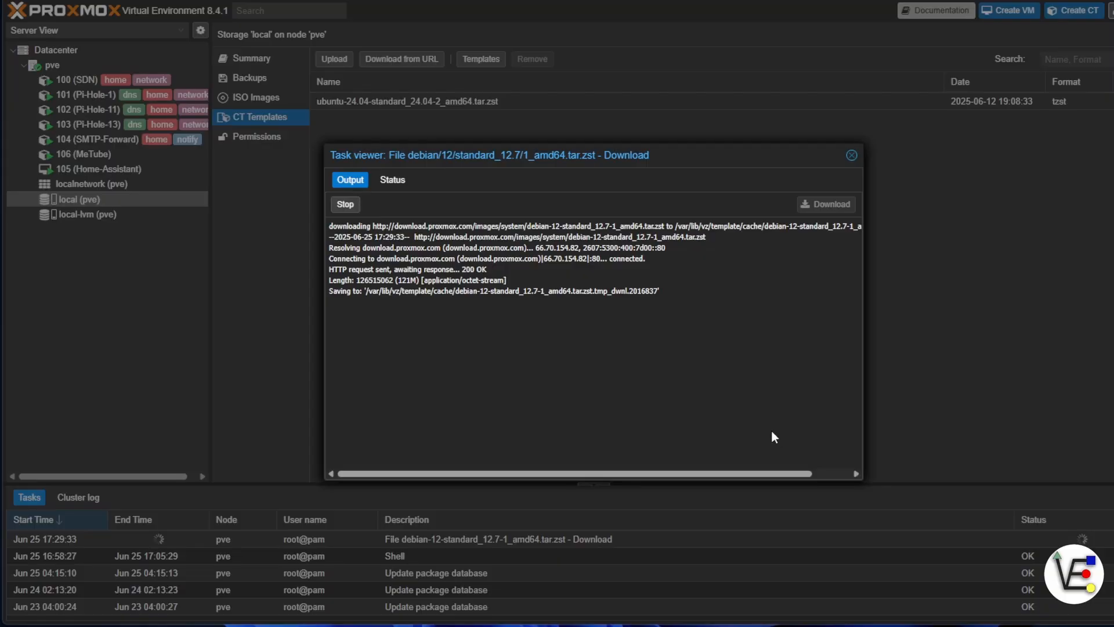
click(851, 156)
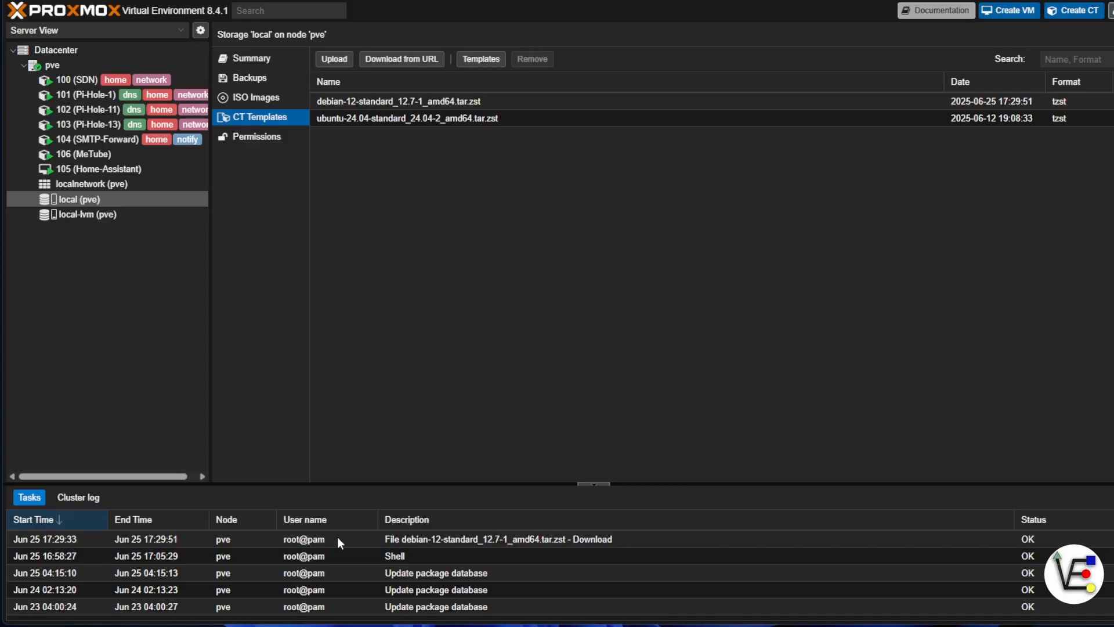
double_click(339, 540)
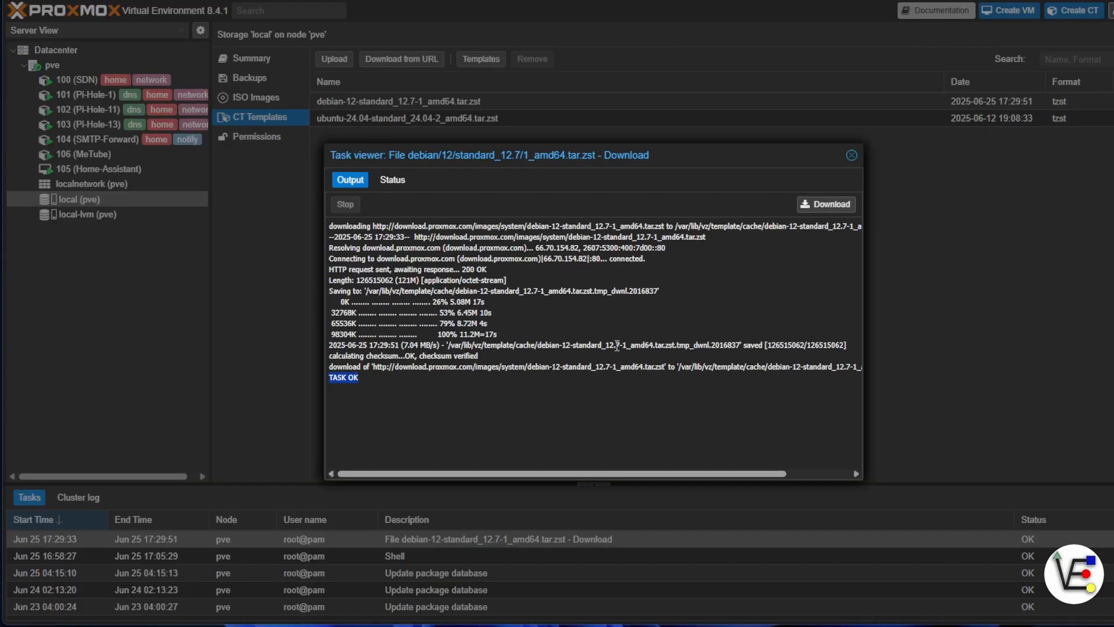
click(851, 156)
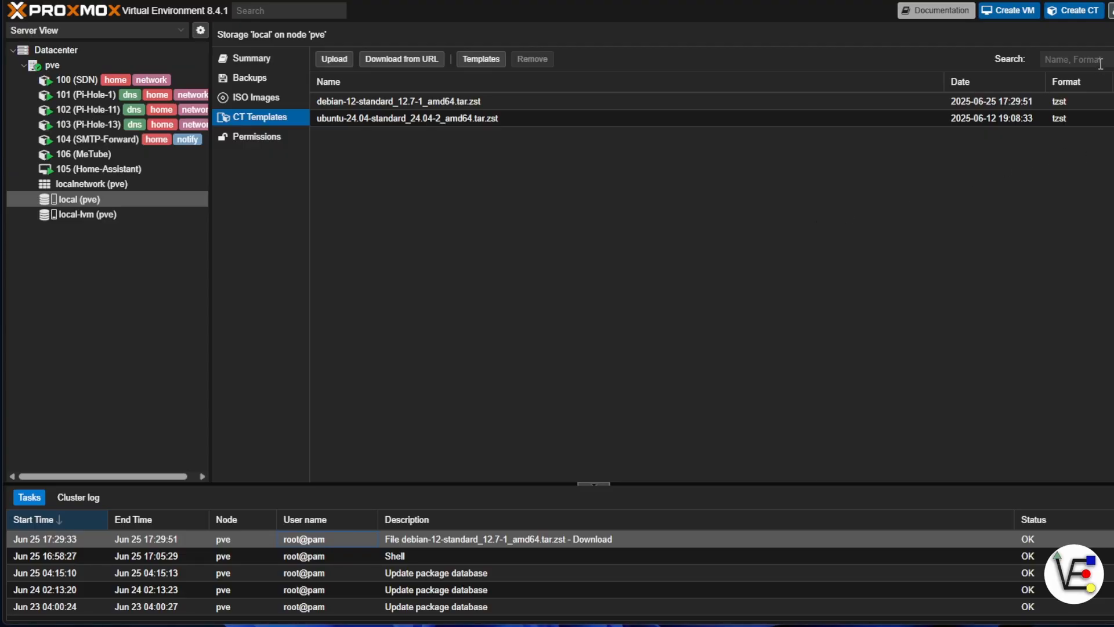
Start a new LXC container with the hostname Docker-video and enter and confirm its password.
click(1082, 21)
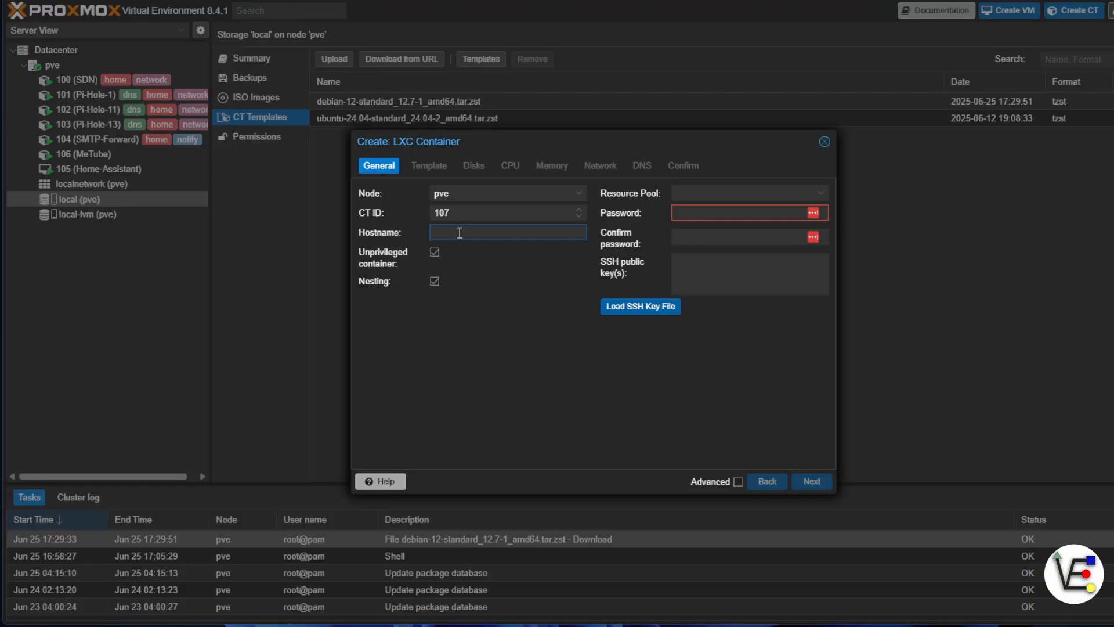
text(Docker-video)
click(676, 214)
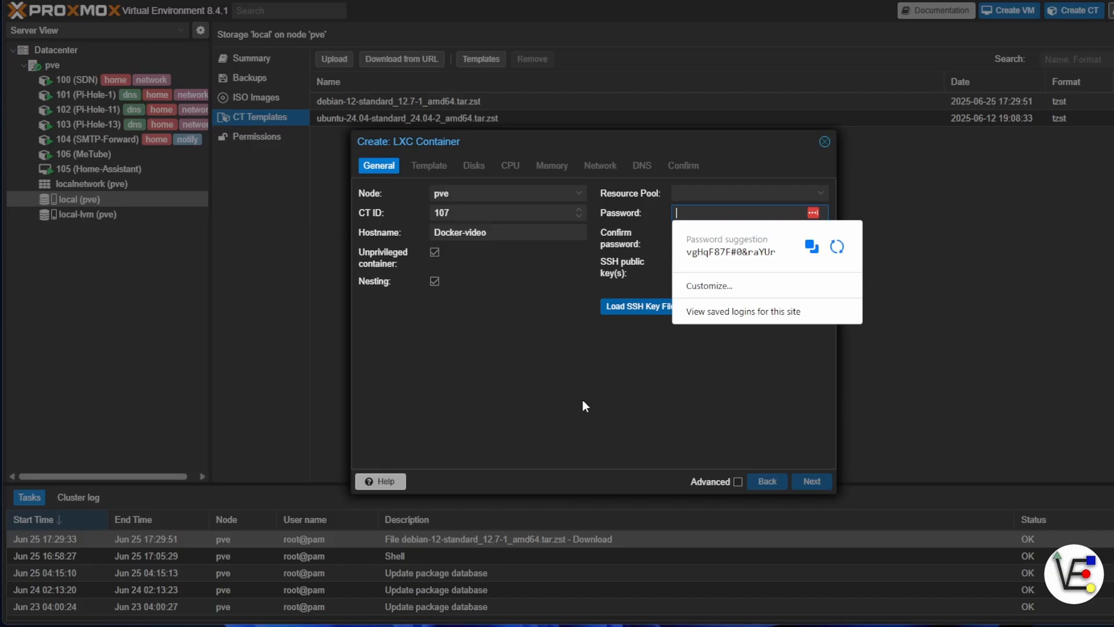
click(813, 481)
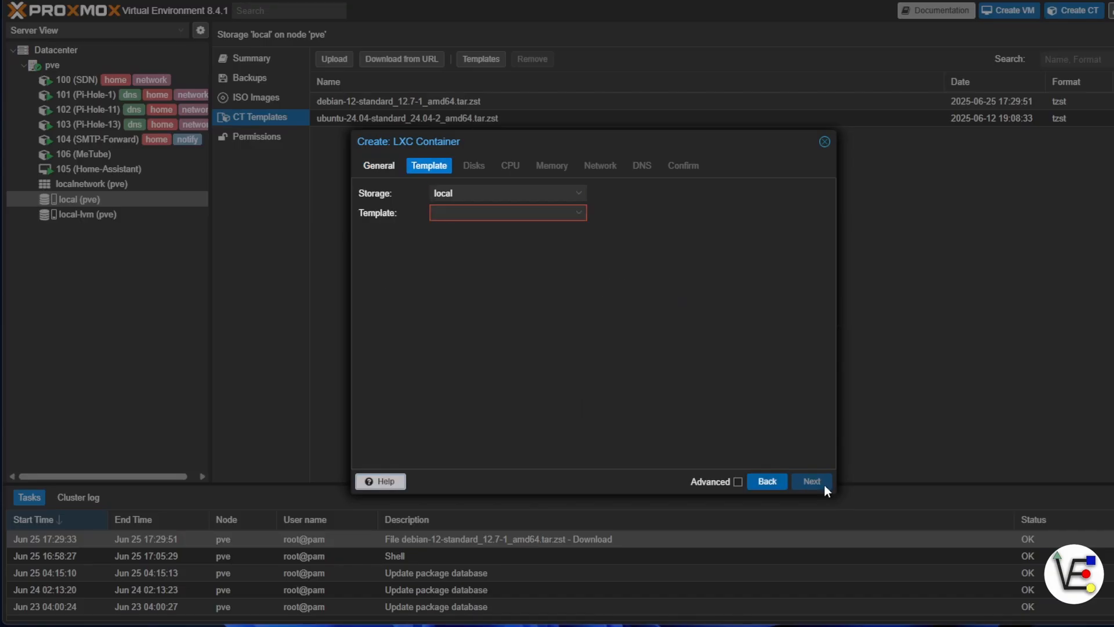
Choose ubuntu-24.04-standard_24.04-2_amd64.tar.zst from the local storage as the container's template.
click(1052, 407)
click(579, 213)
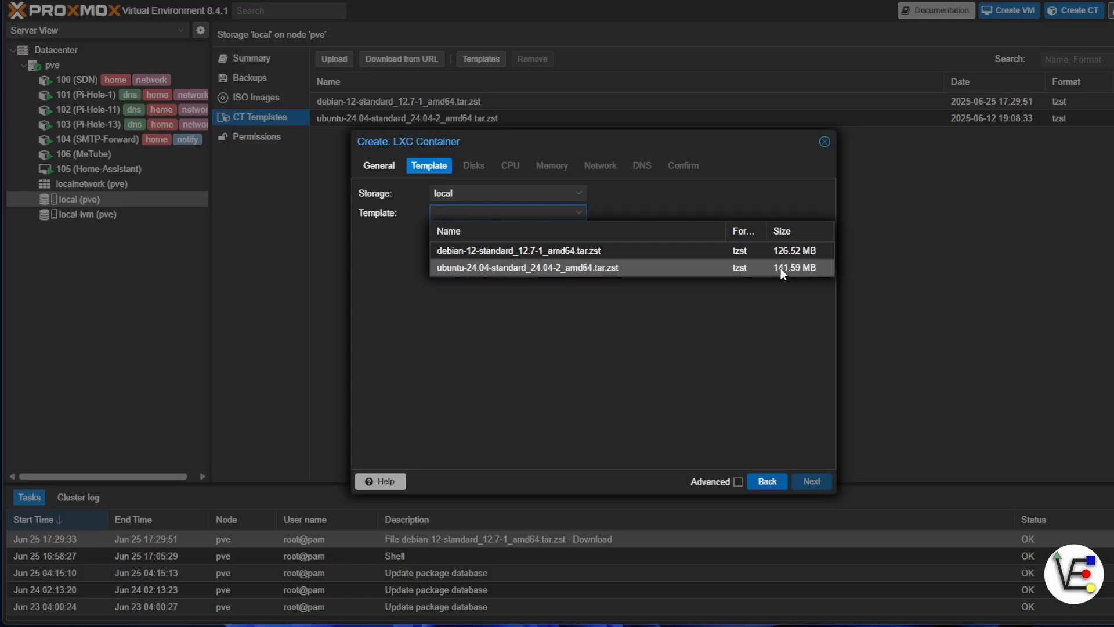
click(568, 267)
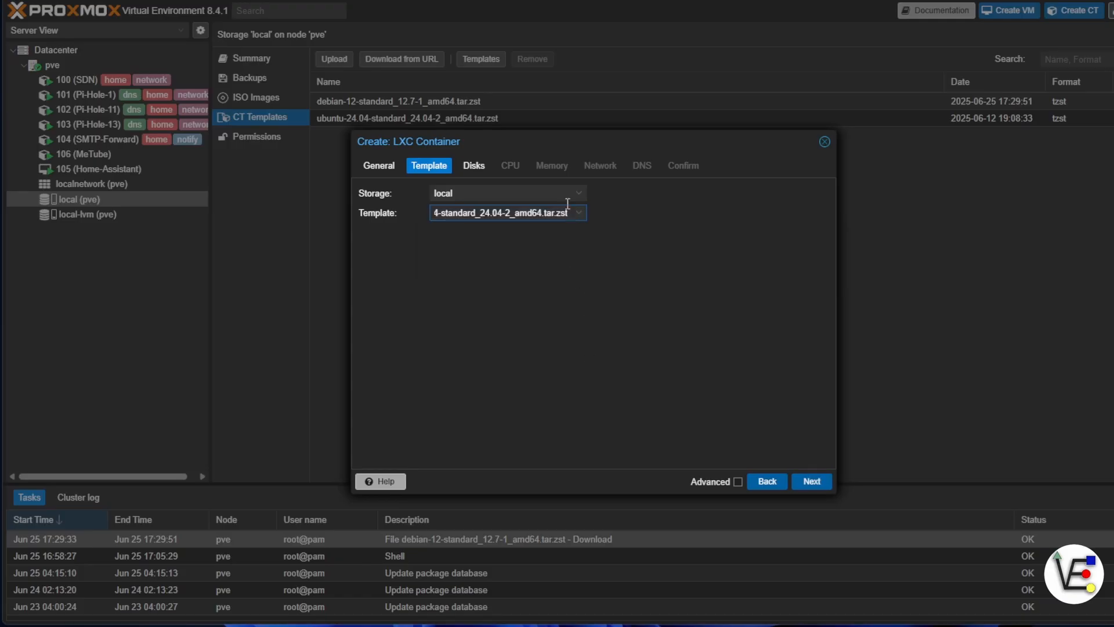
click(816, 482)
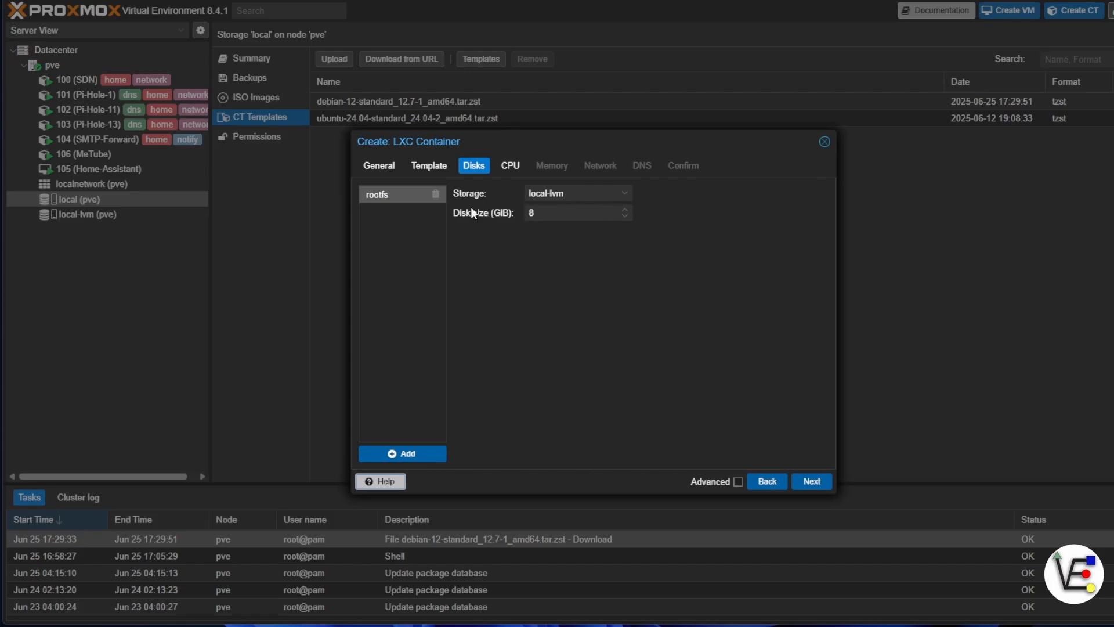
Keep the default disk, CPU and memory settings and connect the container's network interface to bridge vmbr1.
click(804, 481)
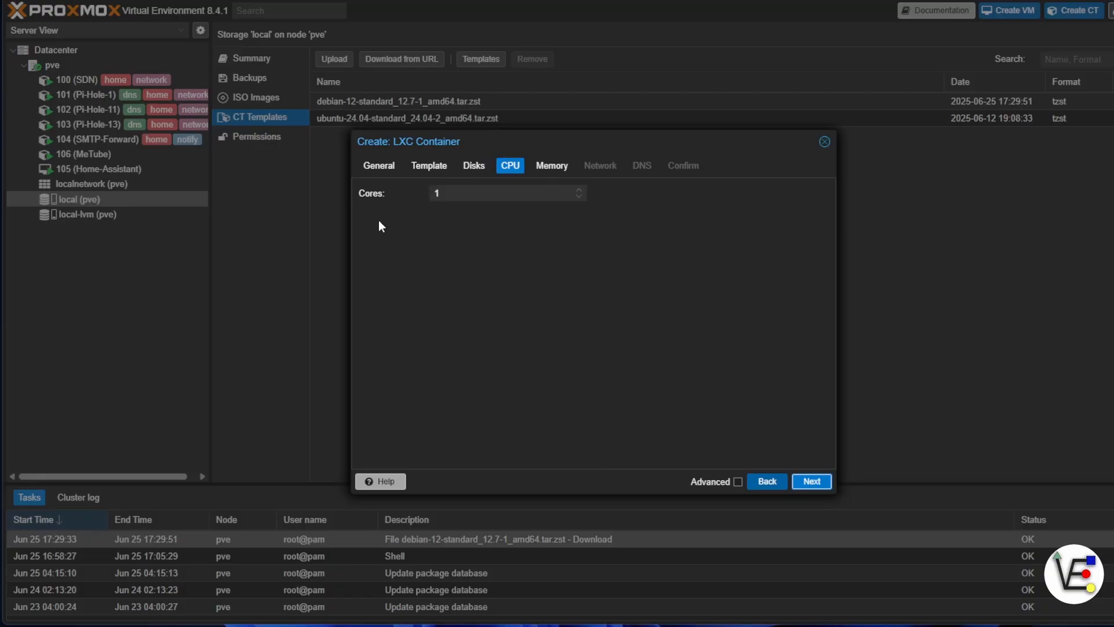
click(804, 482)
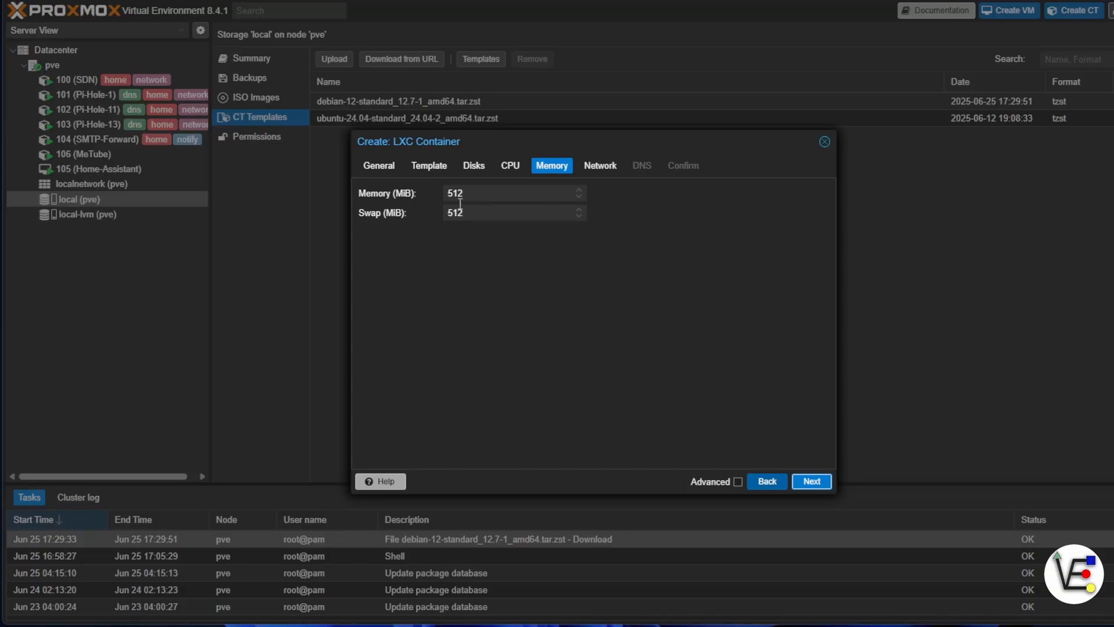
click(830, 486)
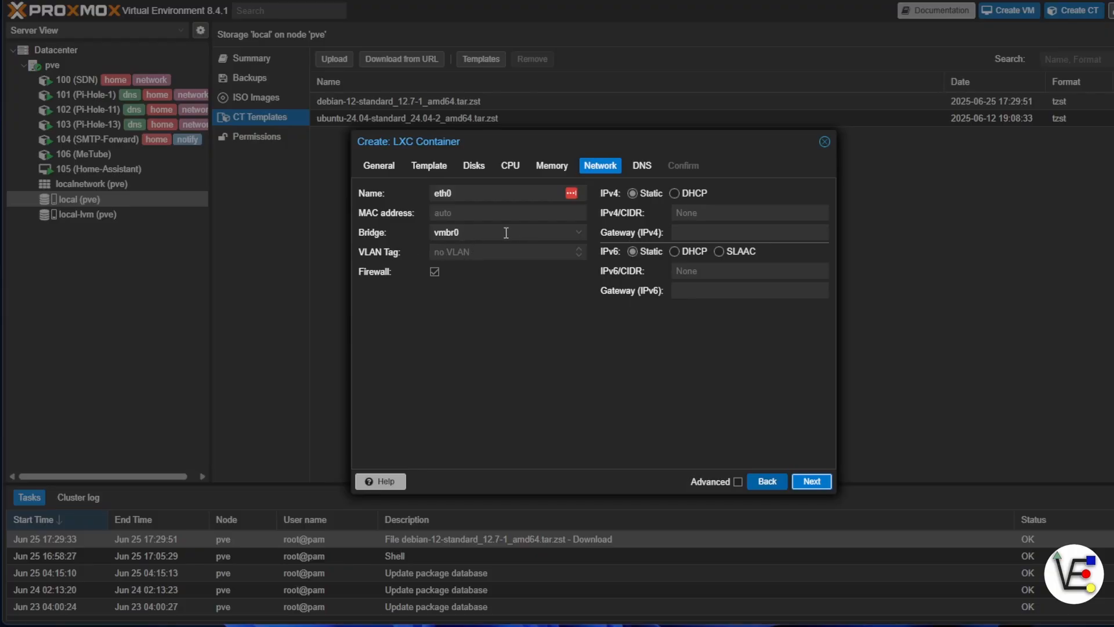
click(537, 231)
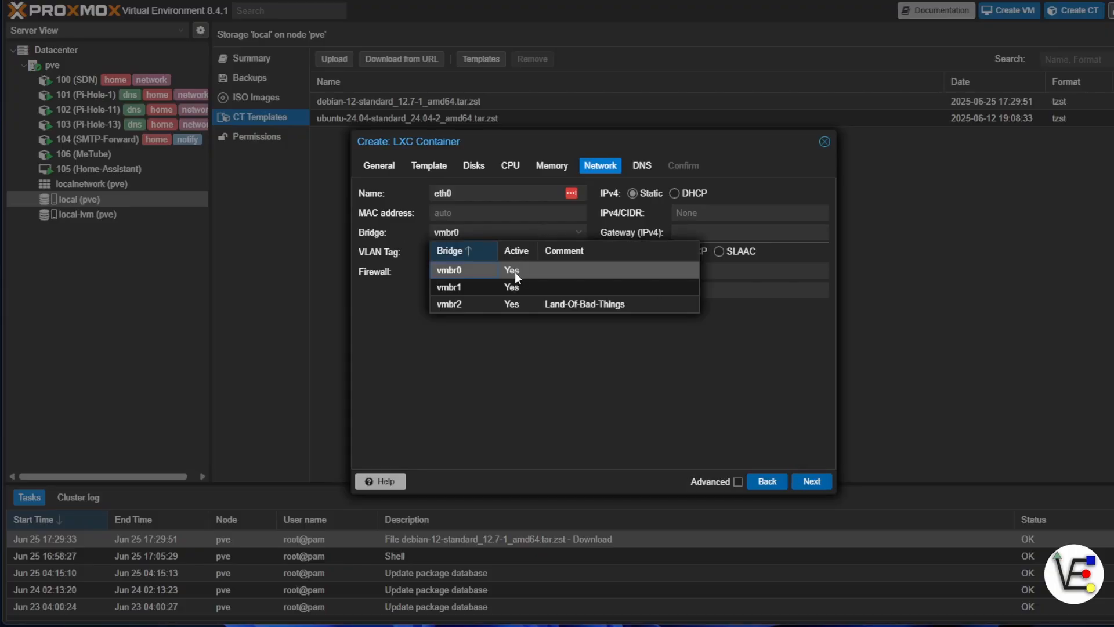
click(447, 288)
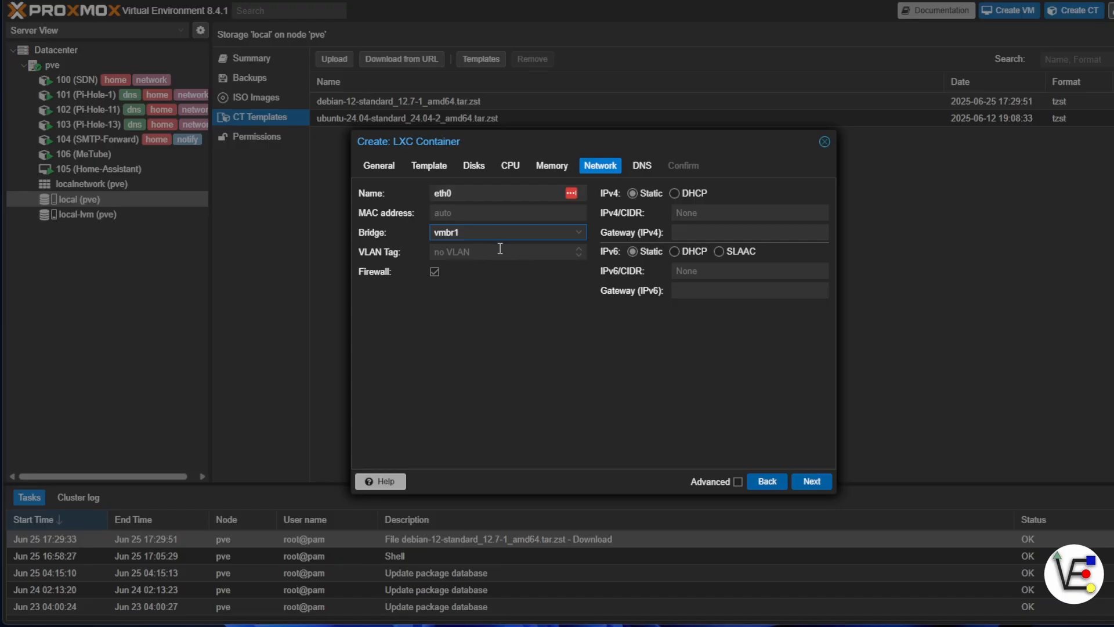
Give the container the static IPv4 address 192.168.0.200/24 with gateway 192.168.0.1.
click(688, 208)
text(192.168.0)
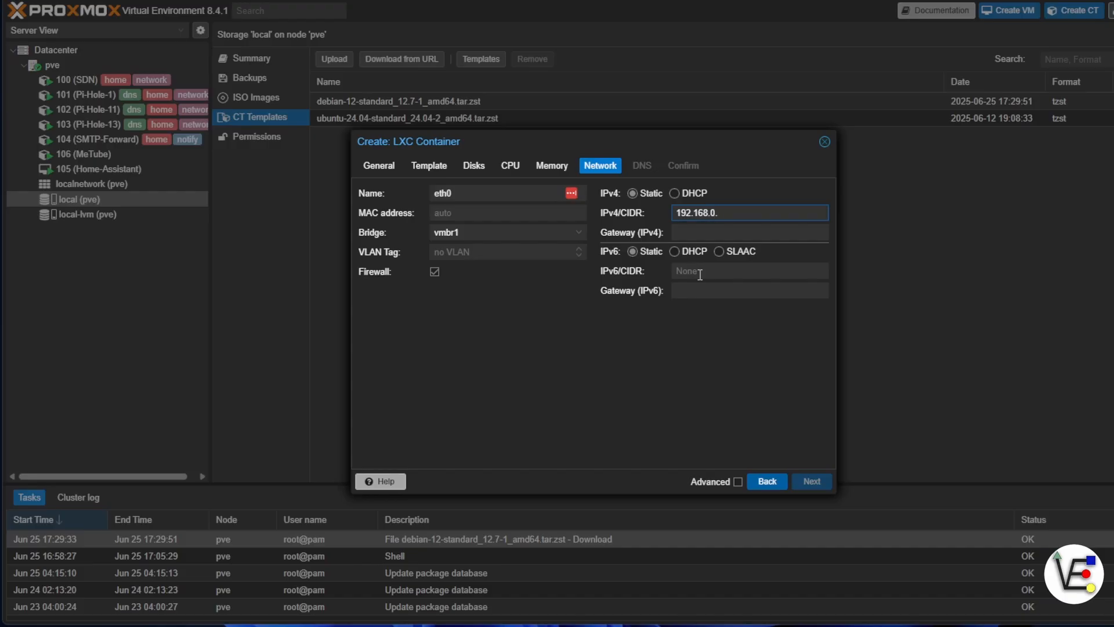
text(.200)
text(/24)
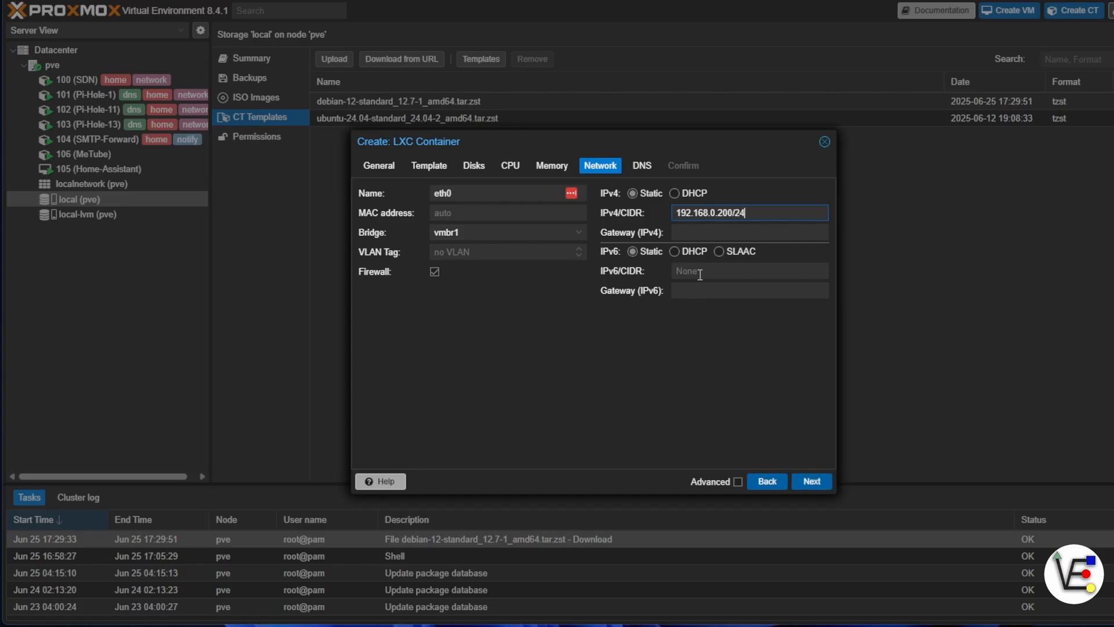
key(Tab)
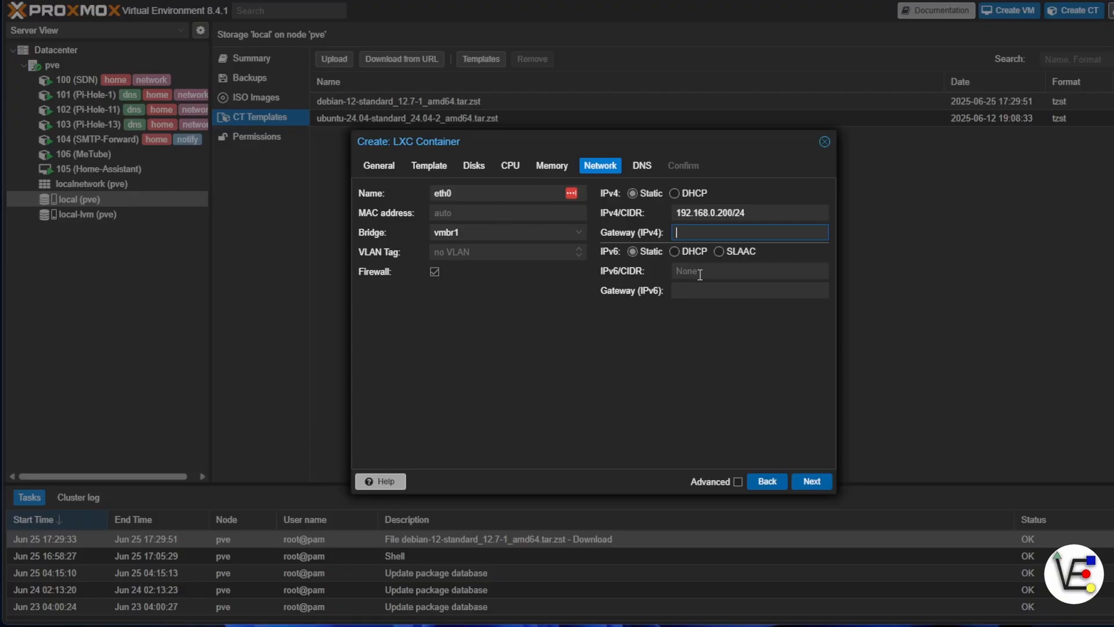
text(192)
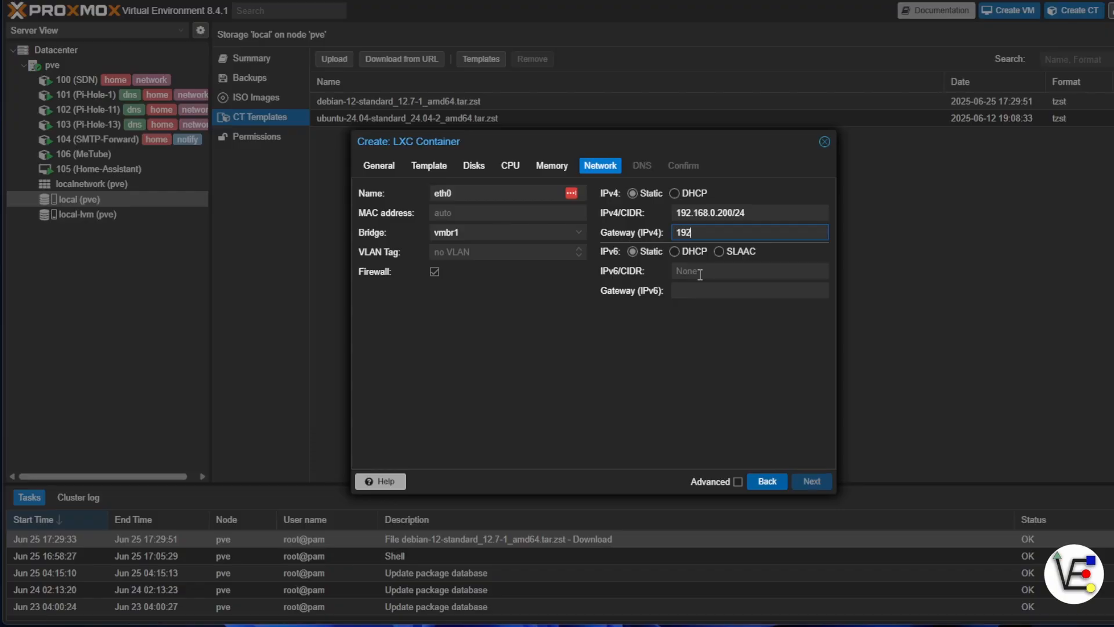
text(.168.0.1)
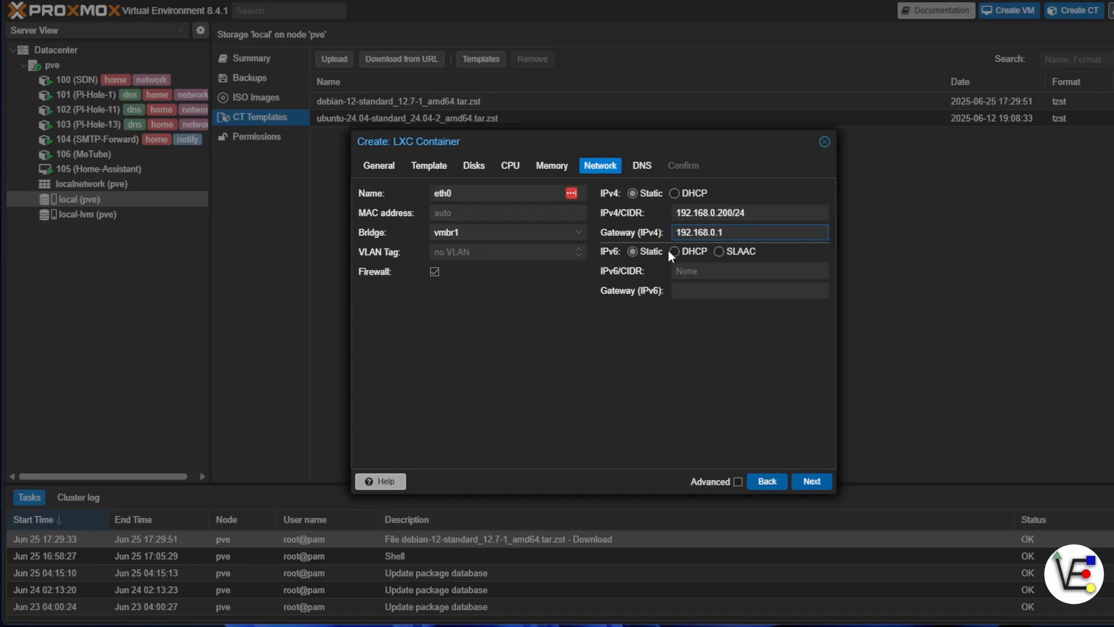
Set the container's IPv4 addressing to DHCP and accept the network settings.
click(681, 192)
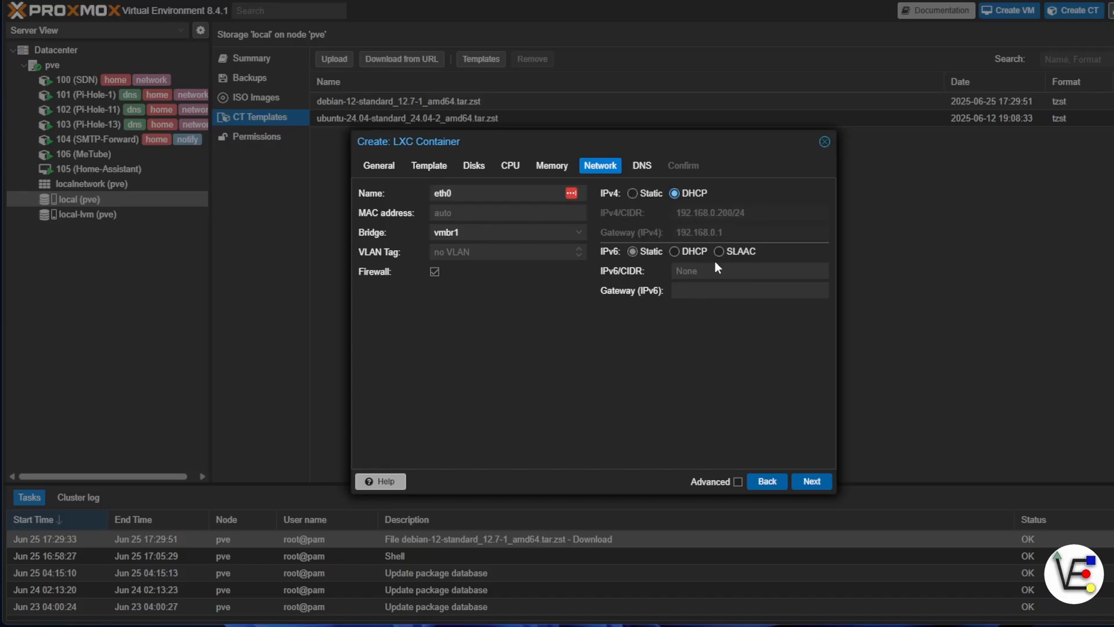
click(811, 482)
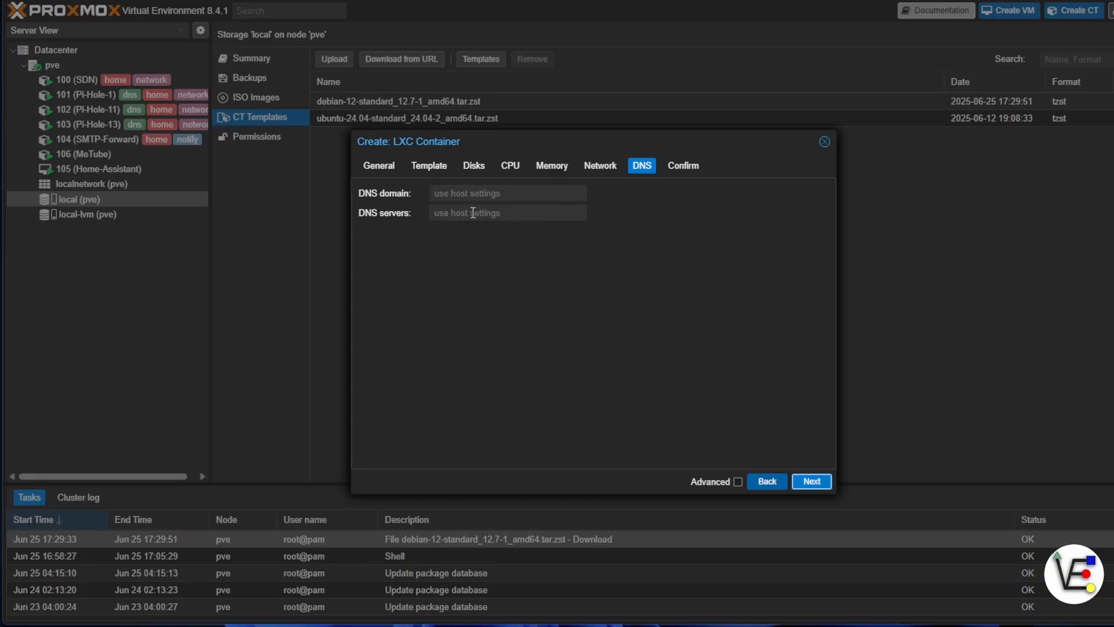
Leave DNS on the host settings and create the container without starting it, closing the task output.
click(503, 218)
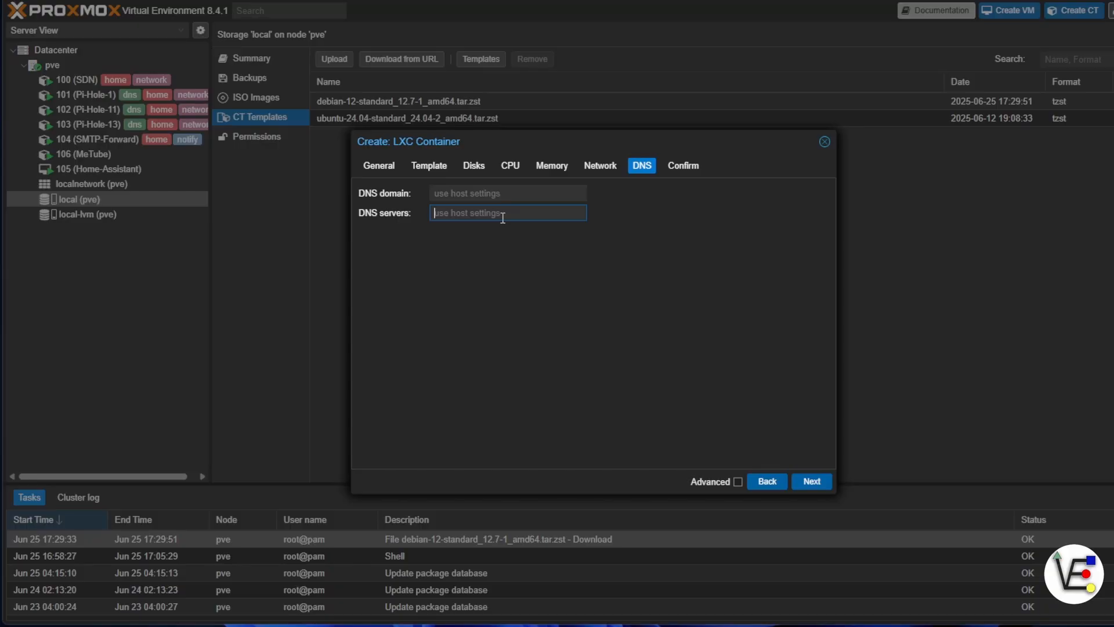
text(1.1.1.1)
click(816, 486)
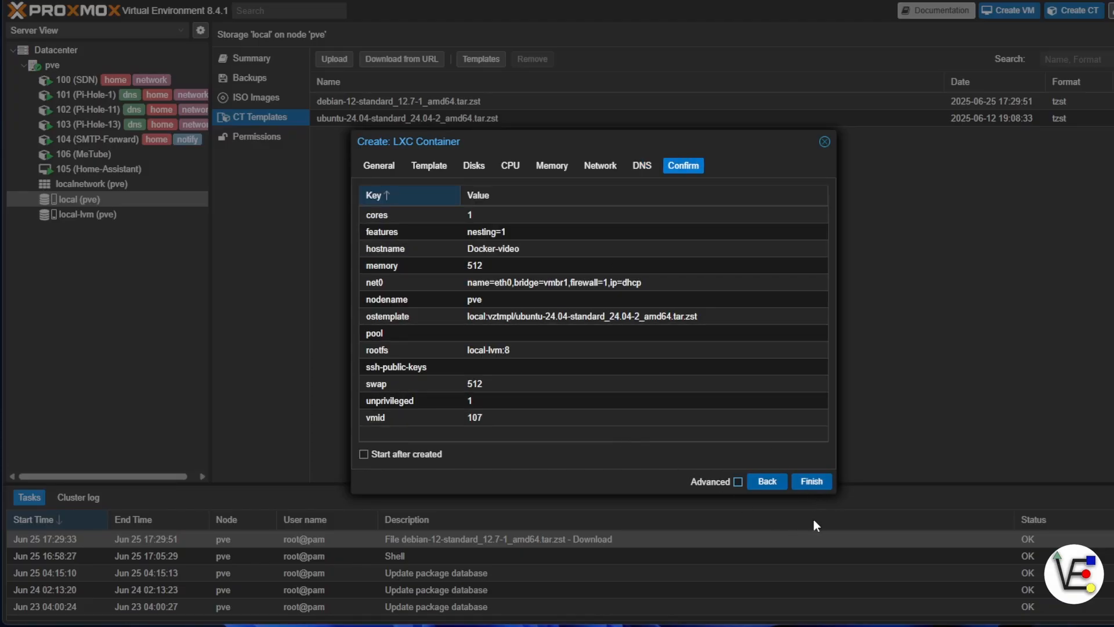
click(819, 486)
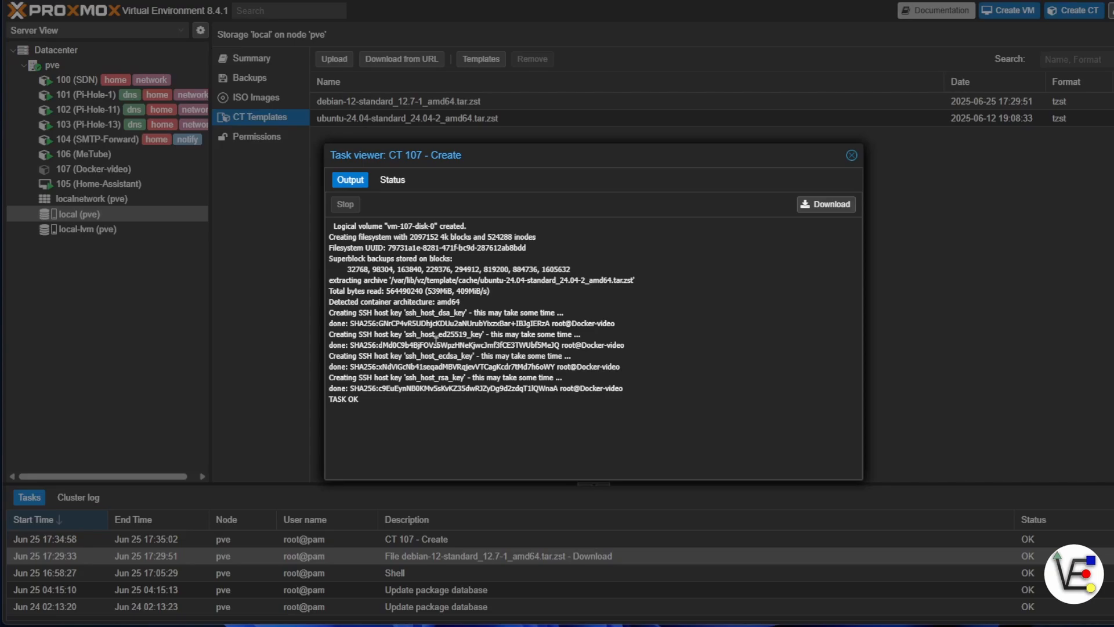
click(851, 155)
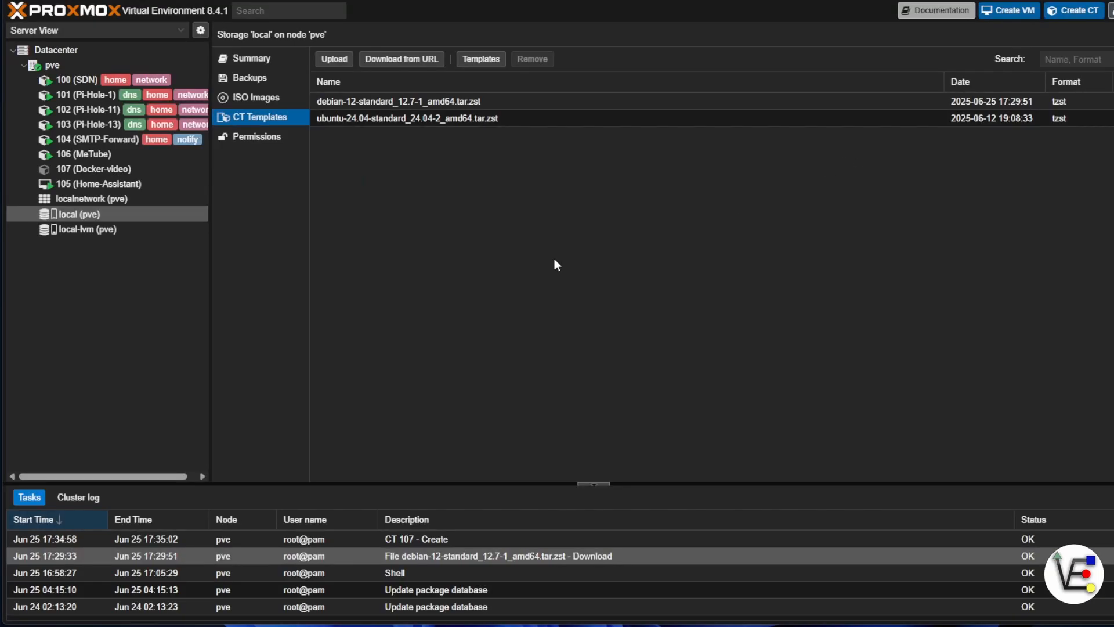
Review the Docker-video container's network settings, status summary and usage graphs.
click(119, 170)
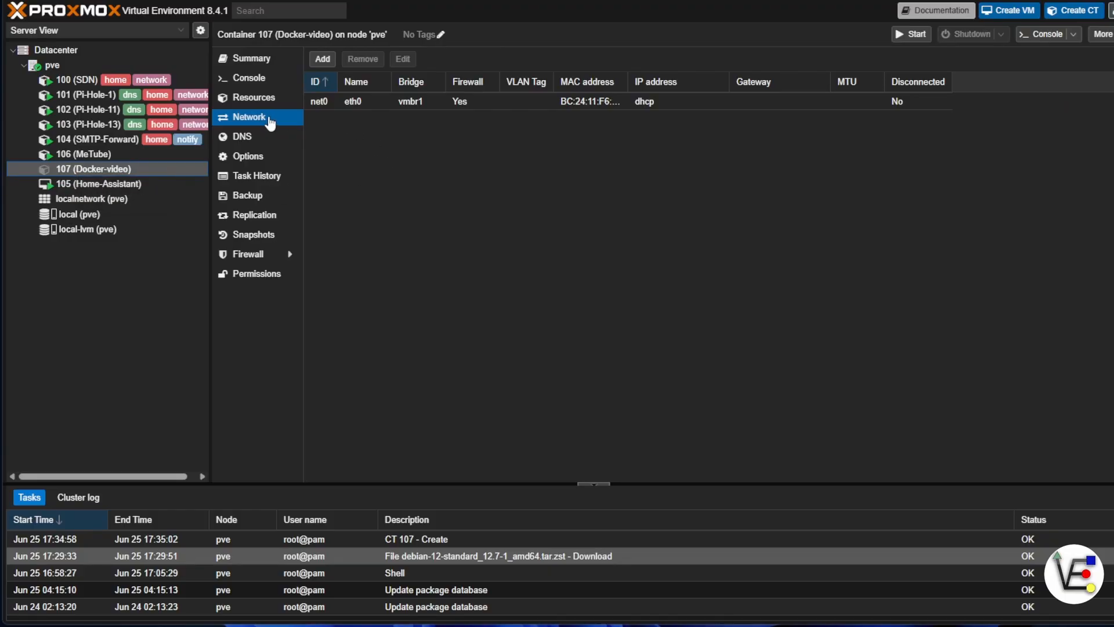
click(239, 58)
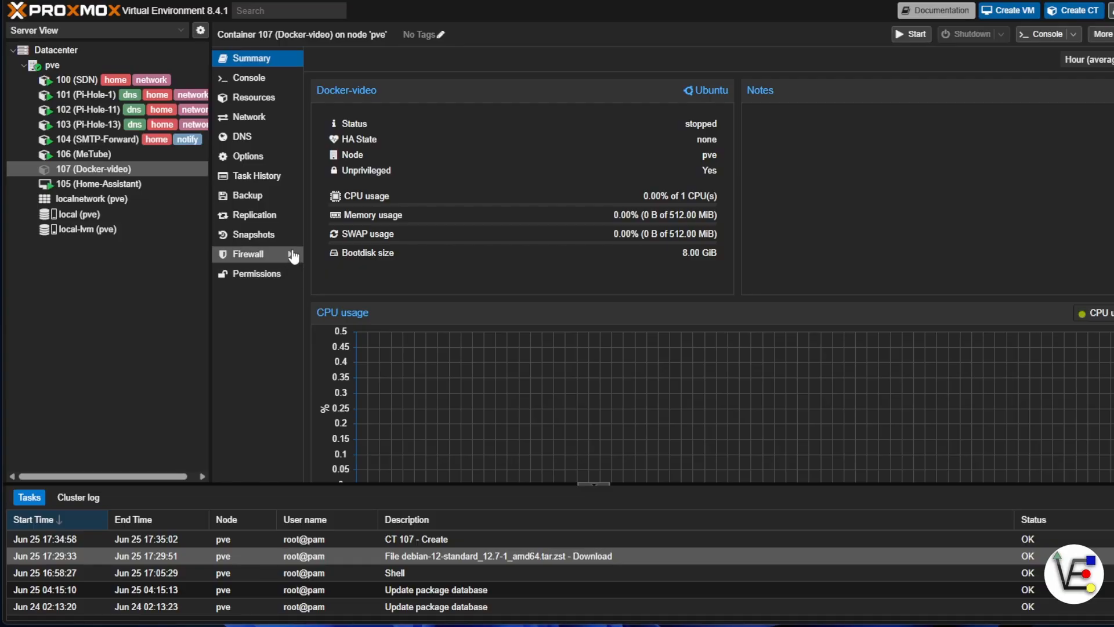
scroll(712, 277, down, 3)
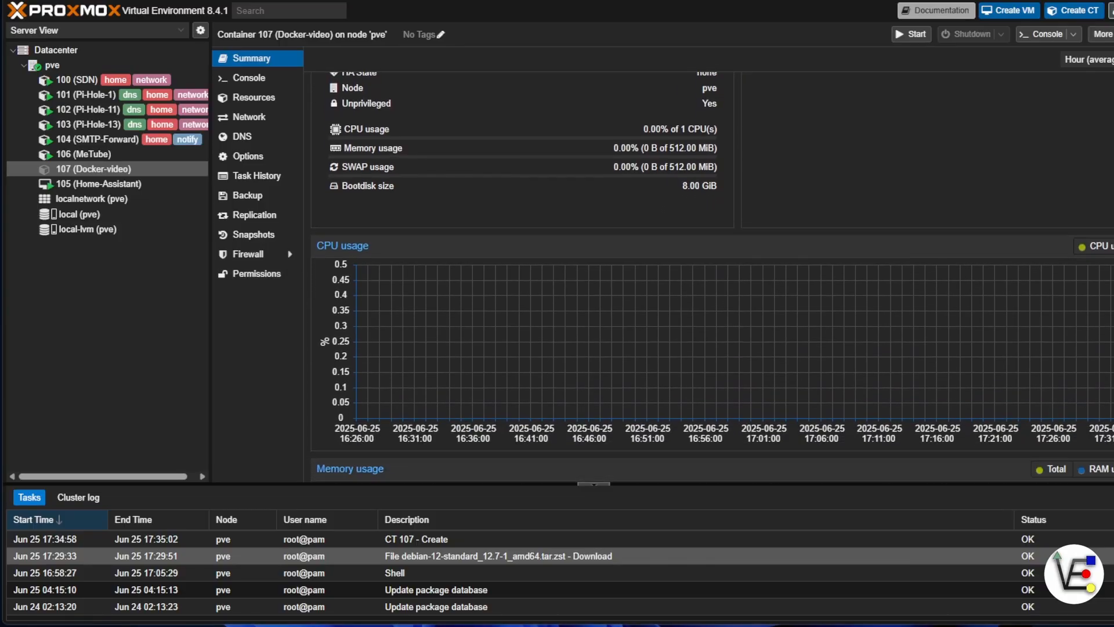
scroll(712, 277, down, 4)
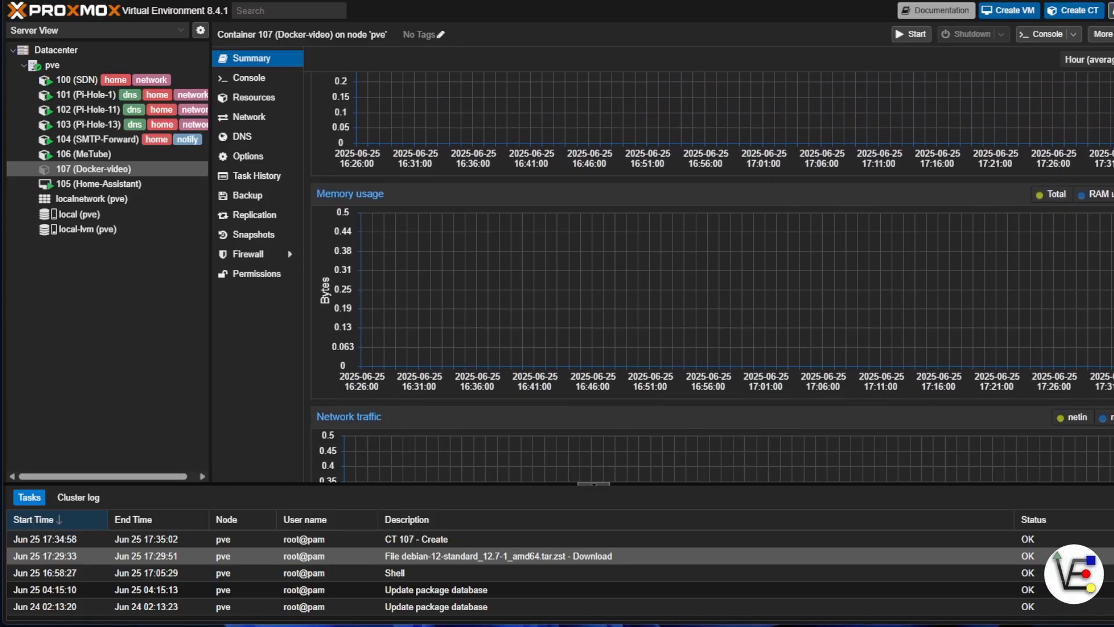
scroll(712, 277, up, 1)
scroll(503, 126, up, 6)
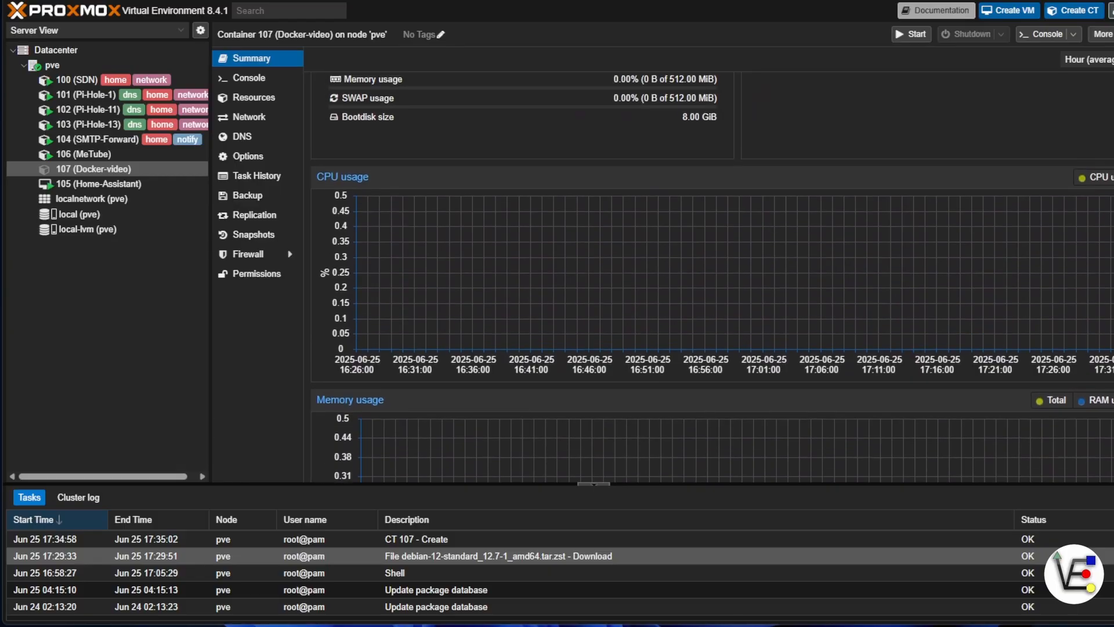
Review the Docker-video container's console and resources, including the volume actions available for its root disk.
click(249, 78)
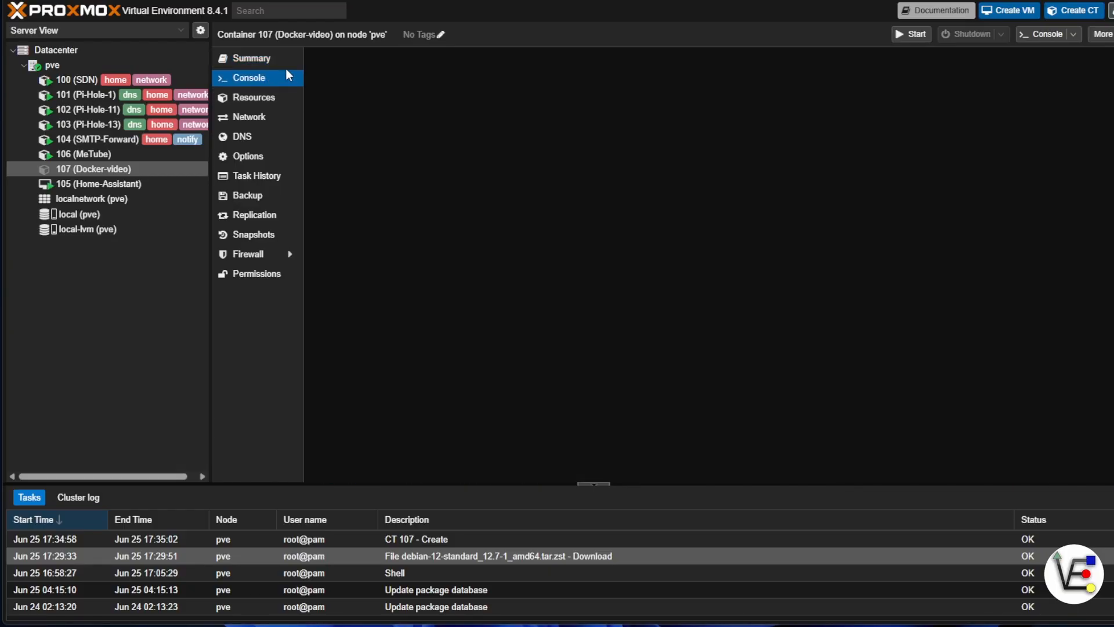
click(292, 100)
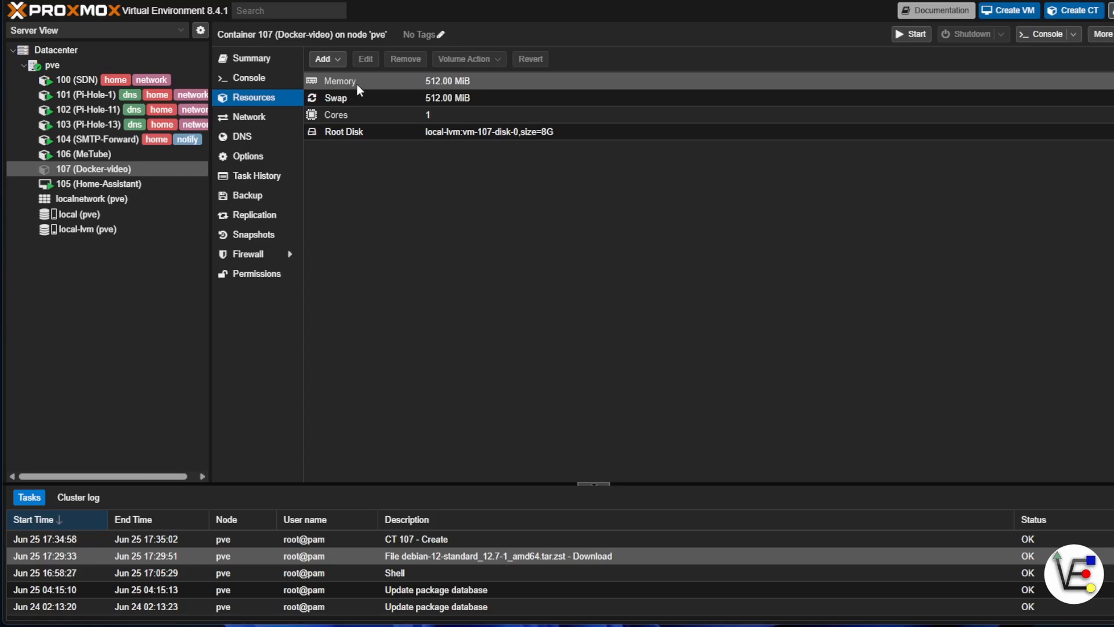
click(389, 132)
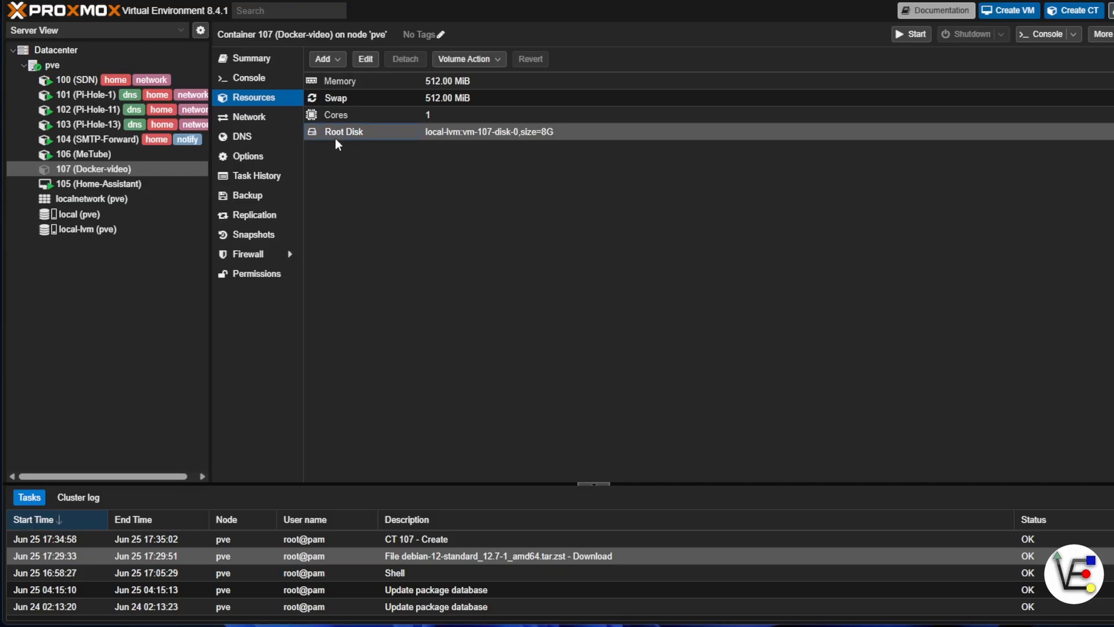
click(495, 61)
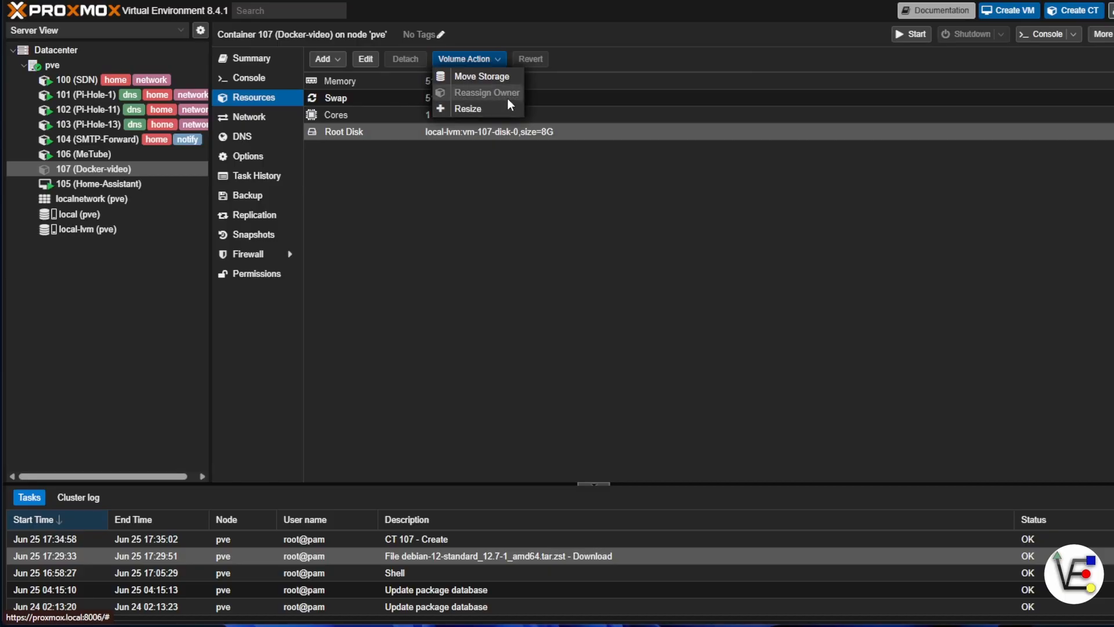
Inspect the eth0 network device's configuration and the container's DNS settings.
click(263, 117)
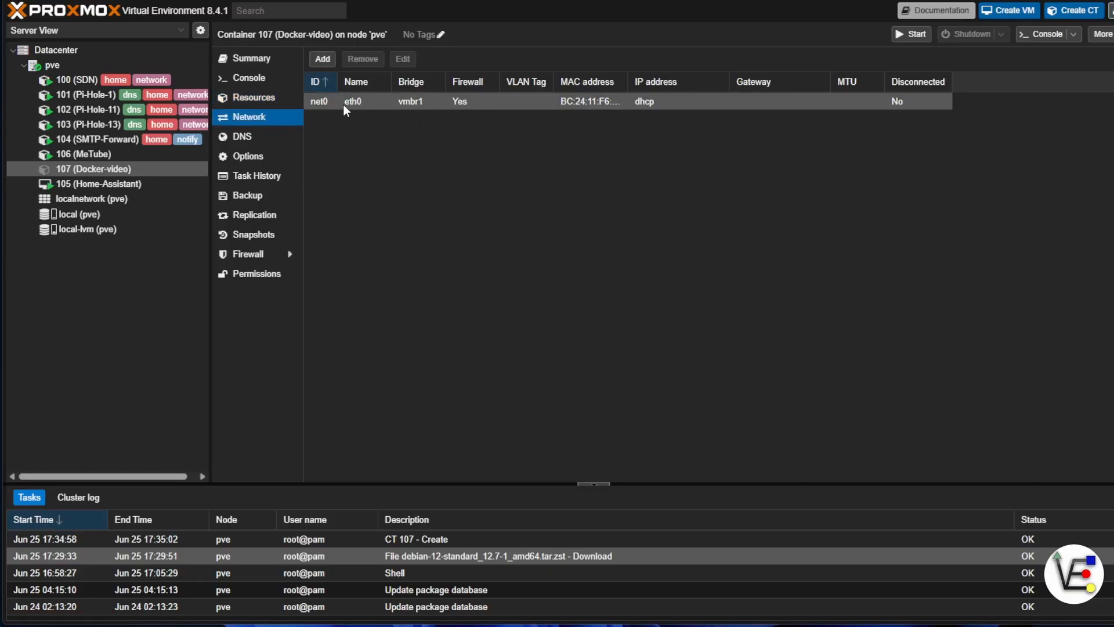
click(366, 105)
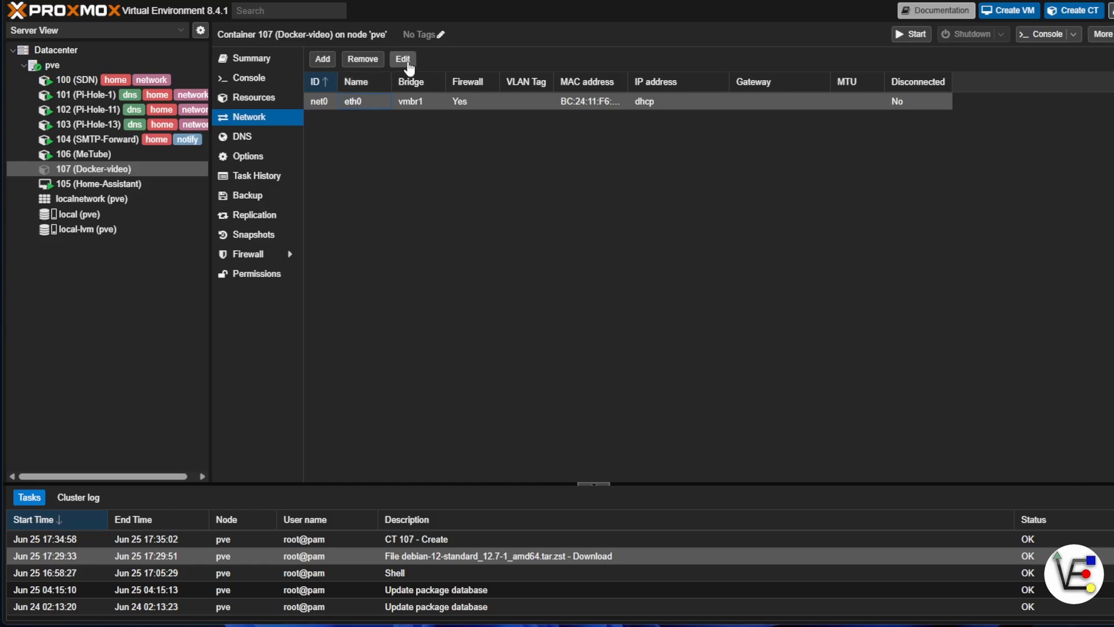
click(403, 59)
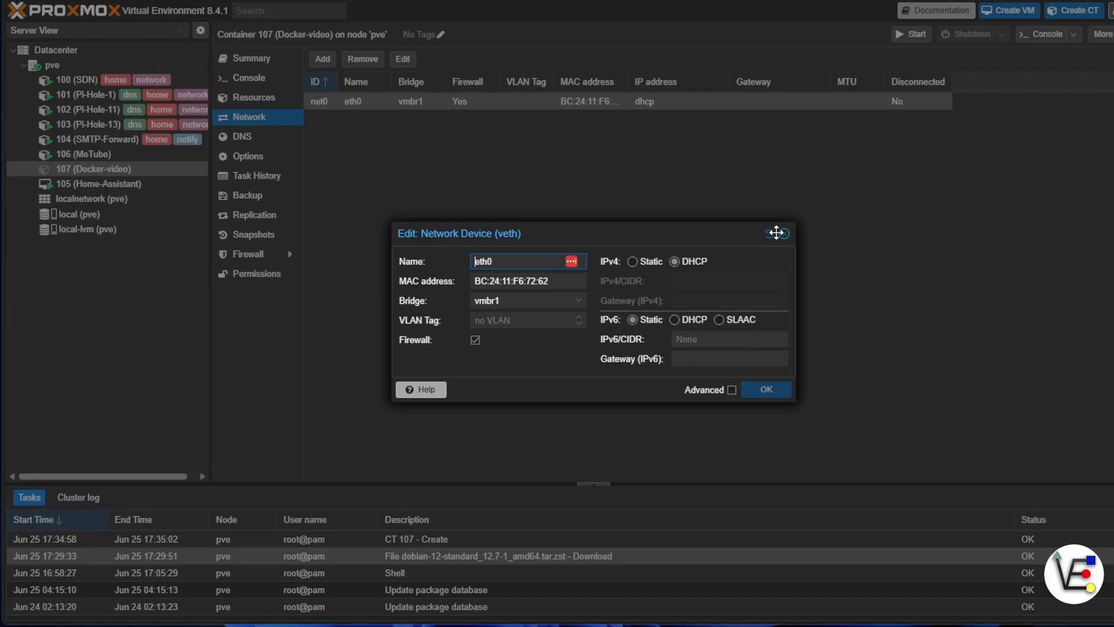
click(784, 233)
click(244, 136)
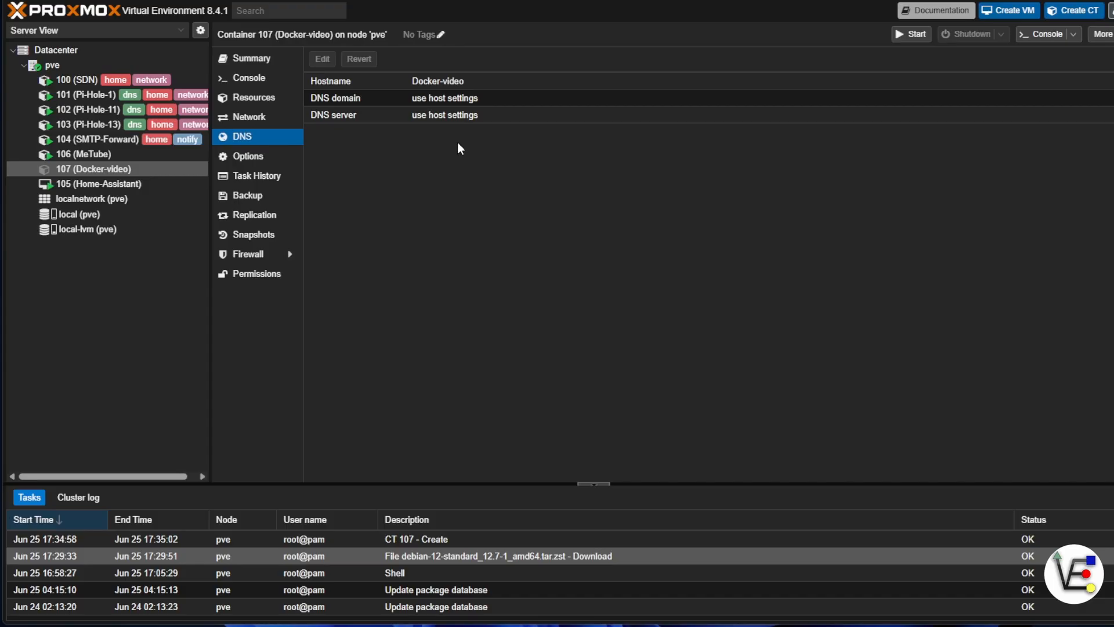
Enable start at boot in the Docker-video container's options.
click(281, 161)
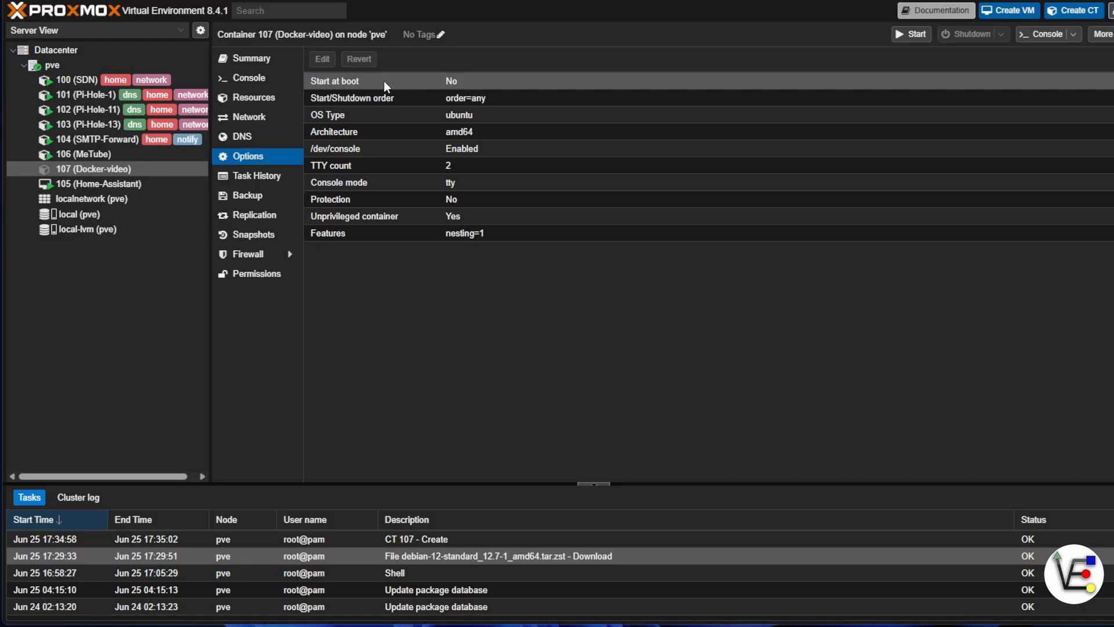
click(350, 82)
click(326, 61)
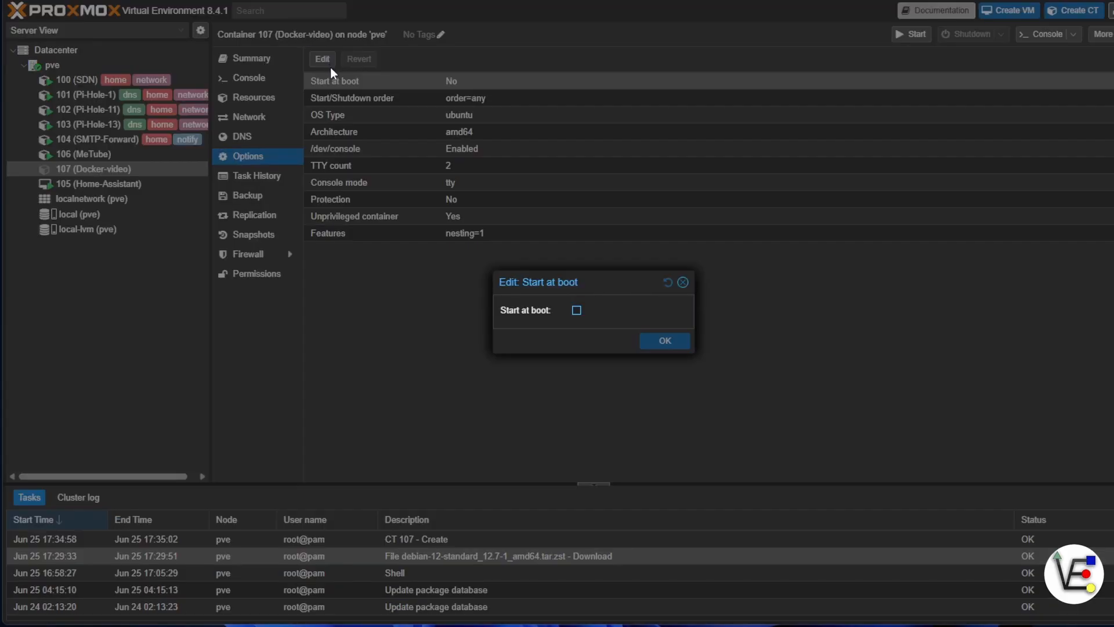
click(576, 311)
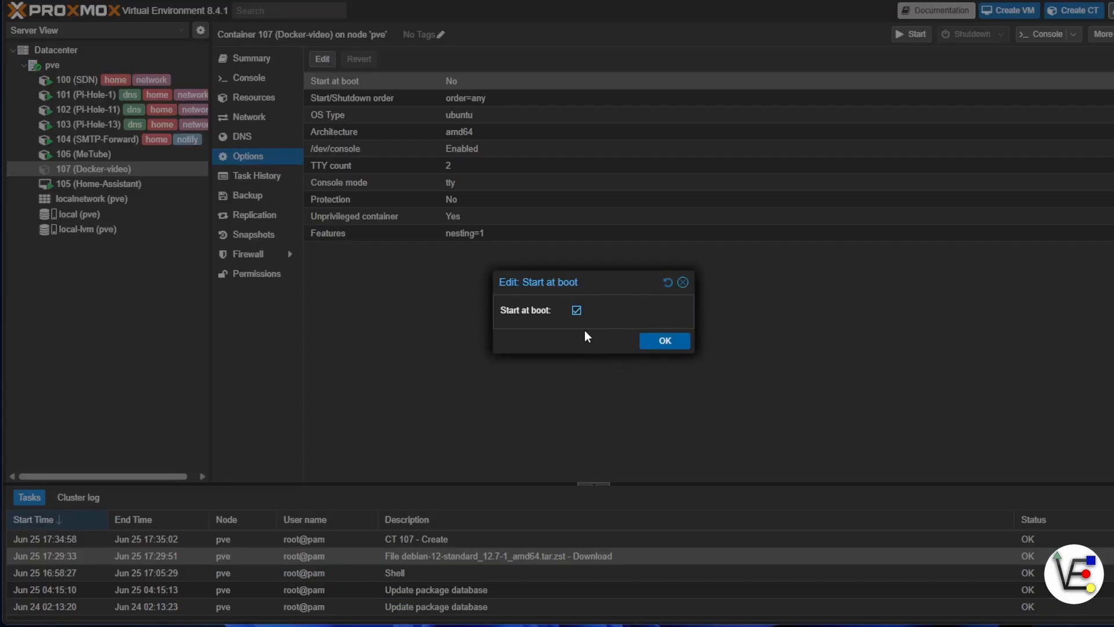
click(672, 341)
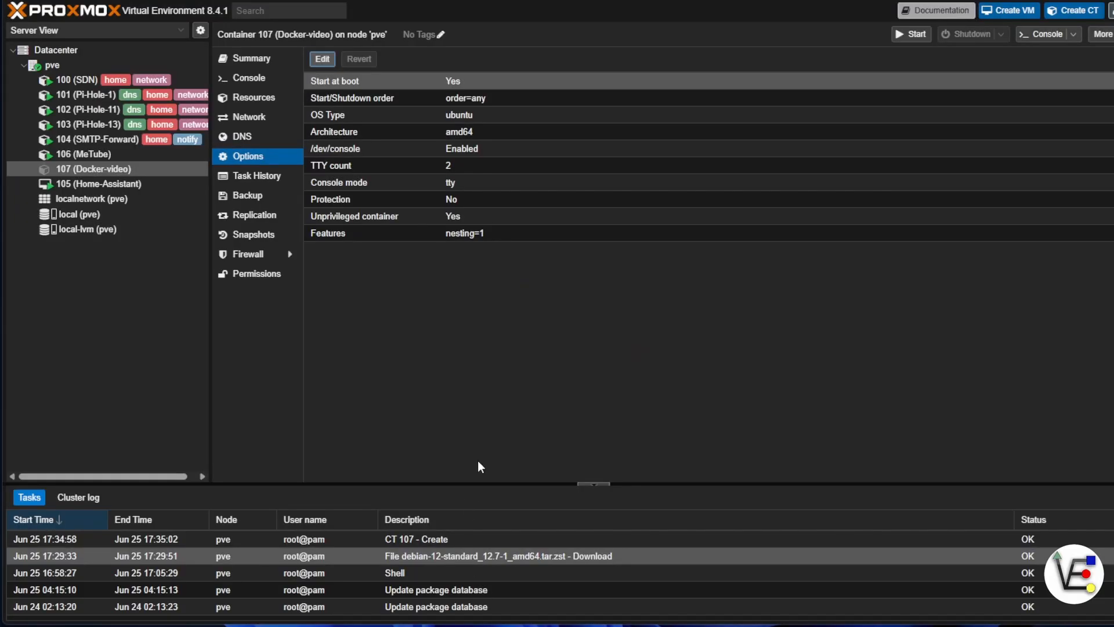
Examine the container's start/shutdown order, startup delay and shutdown timeout settings.
click(354, 101)
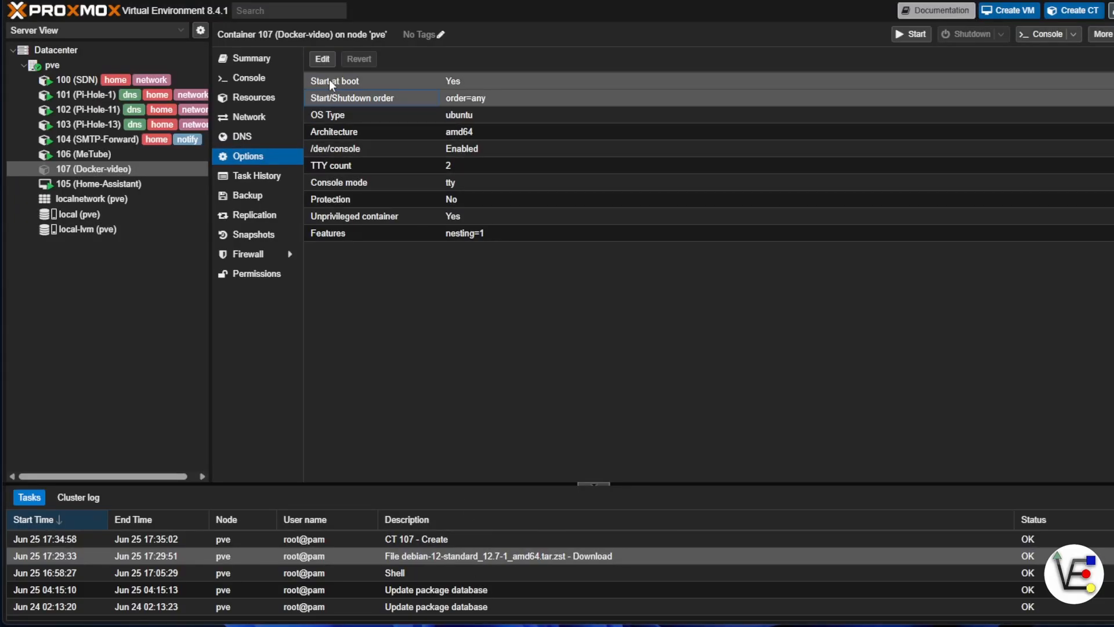
click(328, 65)
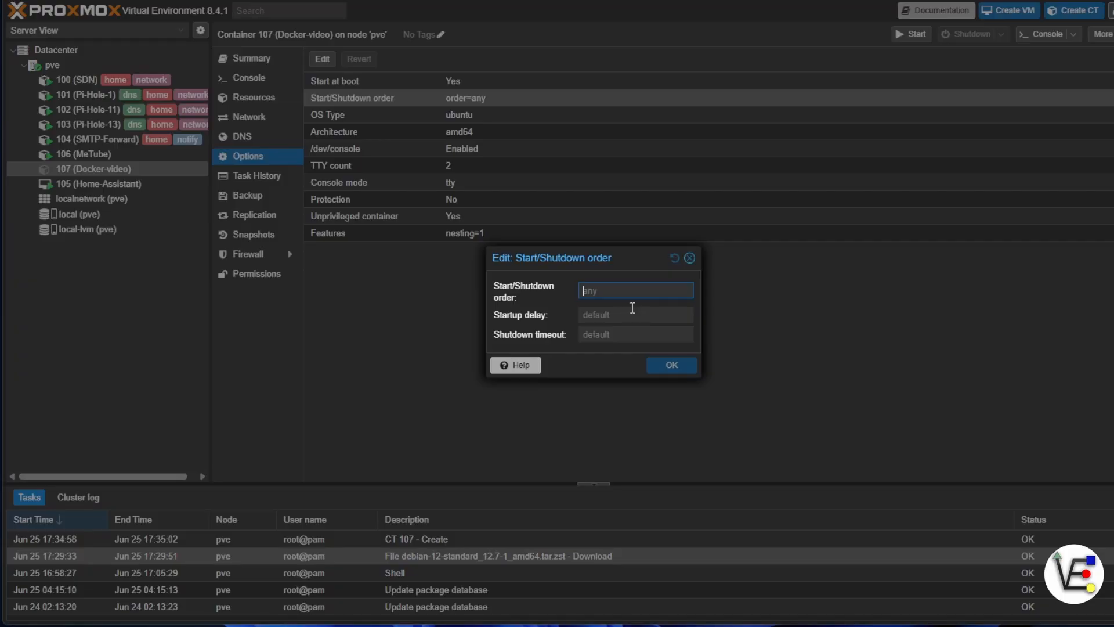
click(592, 314)
click(690, 258)
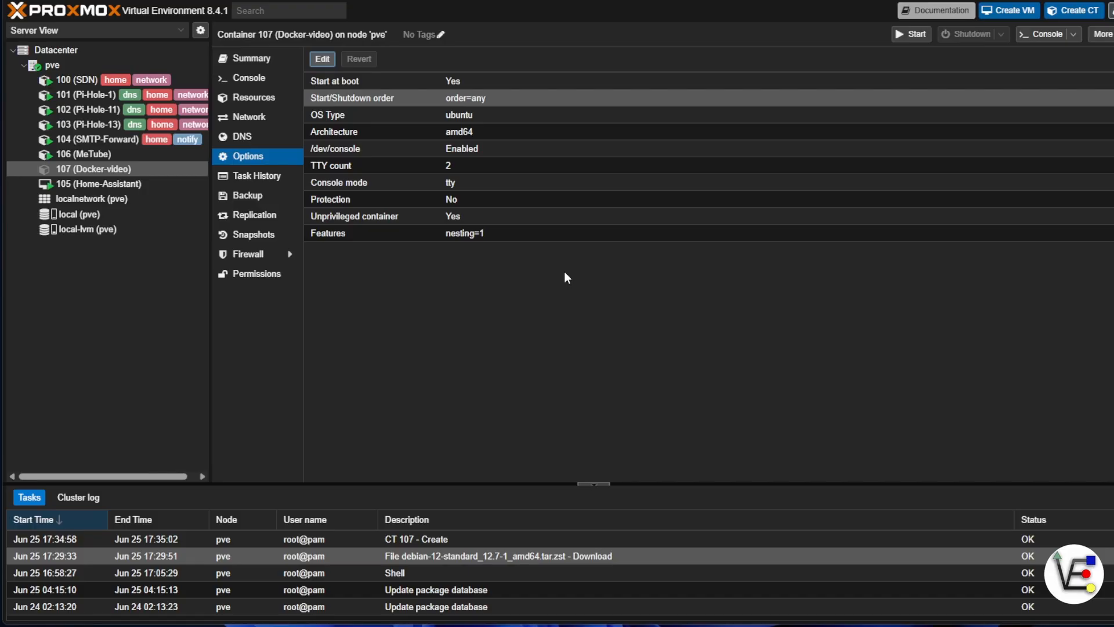
Look over the container's feature options, such as keyctl, nesting and FUSE.
click(336, 236)
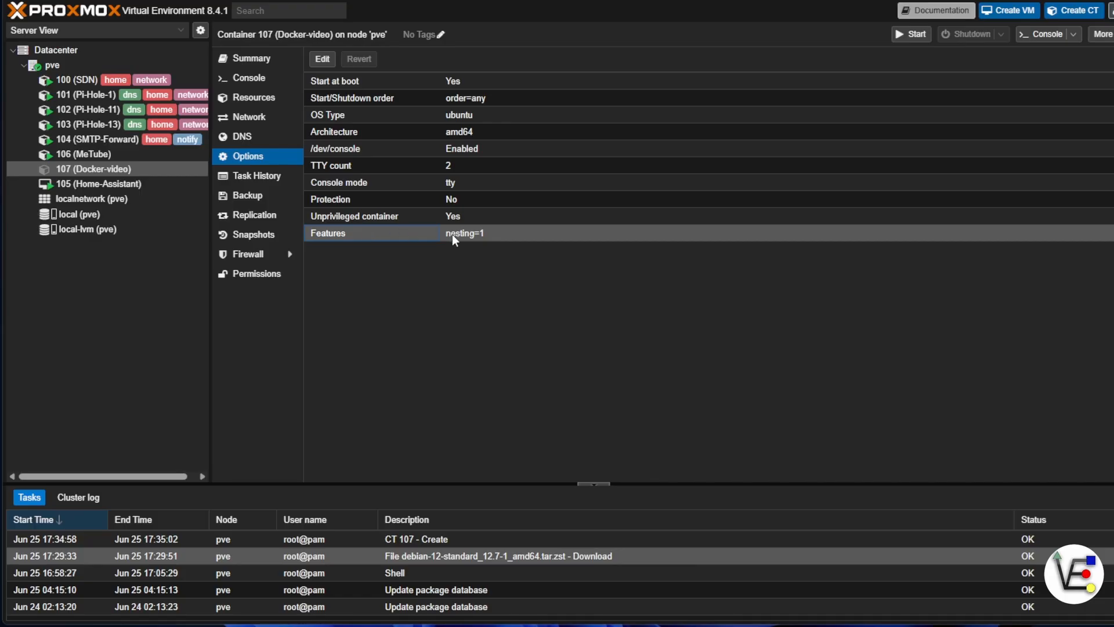
click(323, 58)
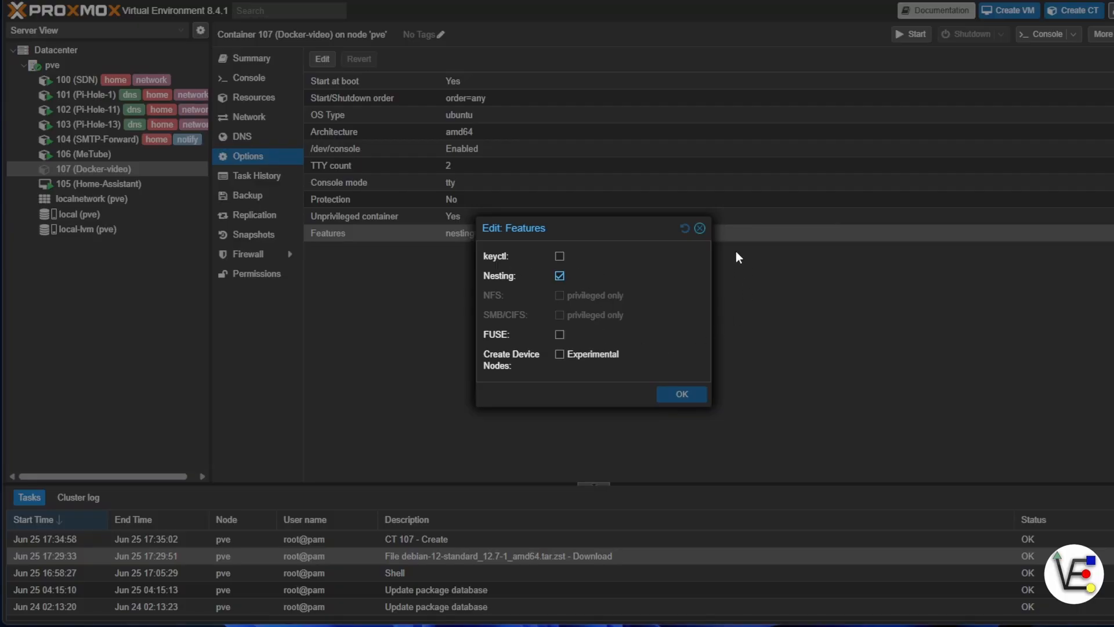
click(700, 229)
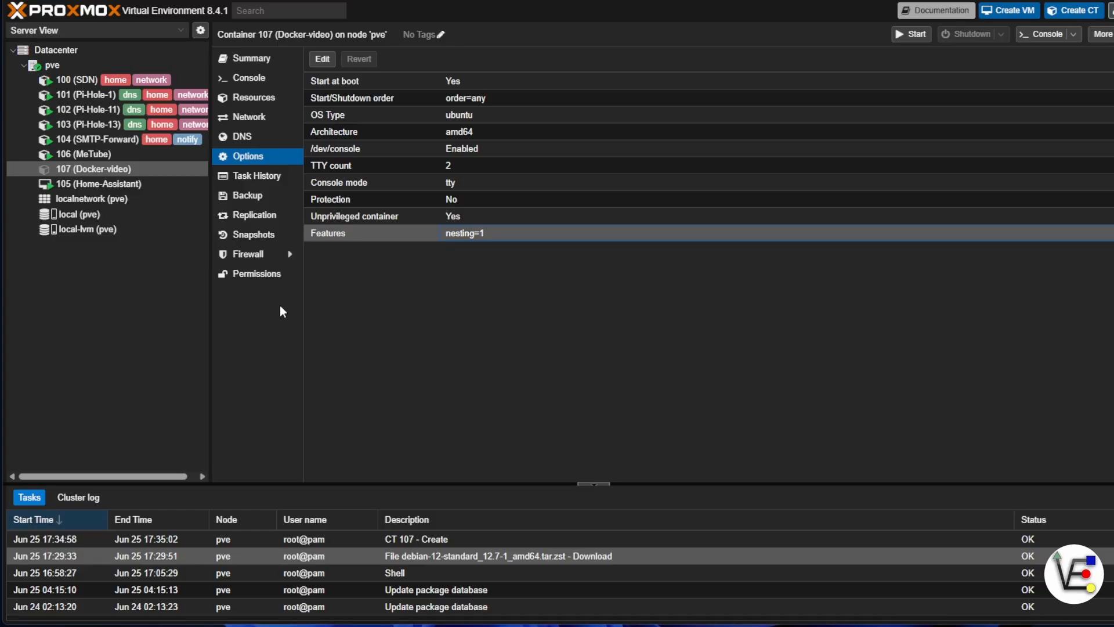
Examine the container's backup list and the settings offered for an immediate backup.
click(280, 199)
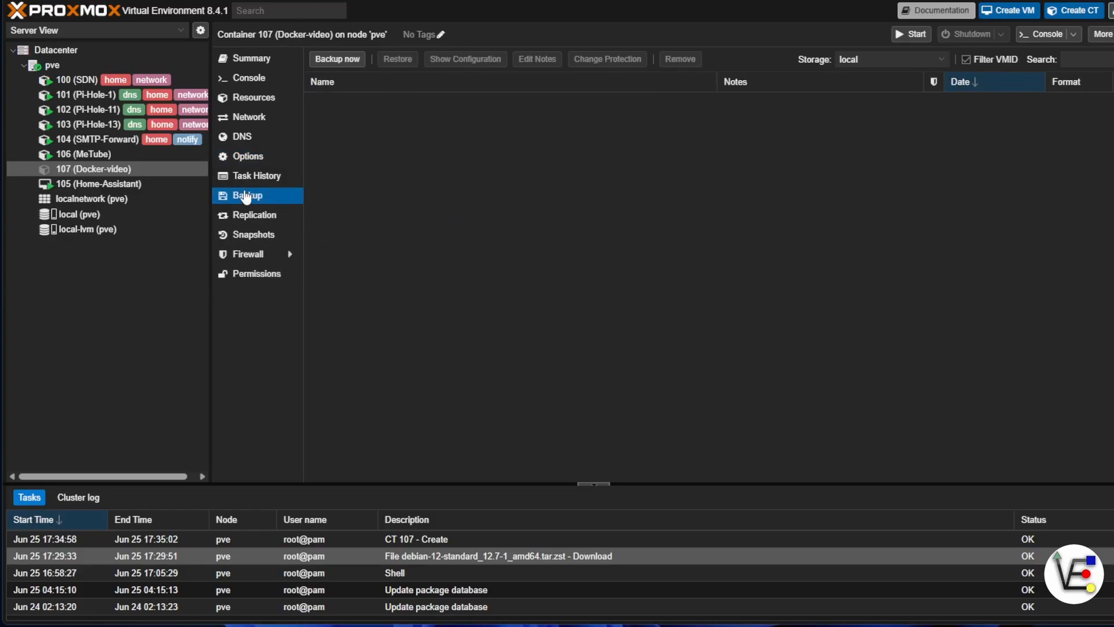
click(337, 59)
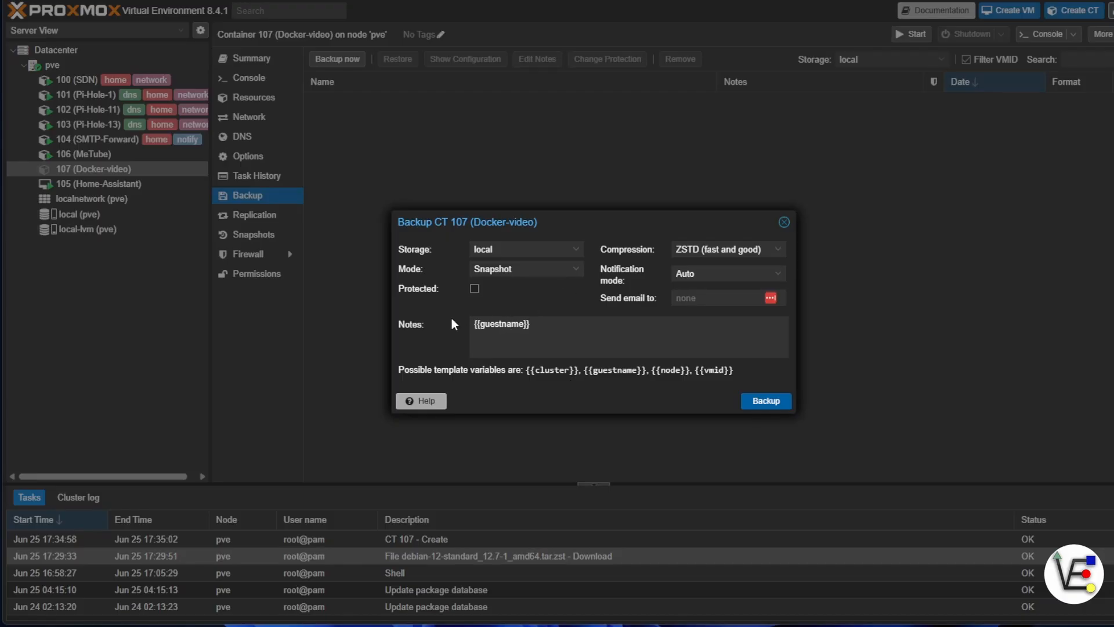
click(784, 223)
Review the container's firewall rules and firewall options, including the setting that enables the firewall.
click(284, 254)
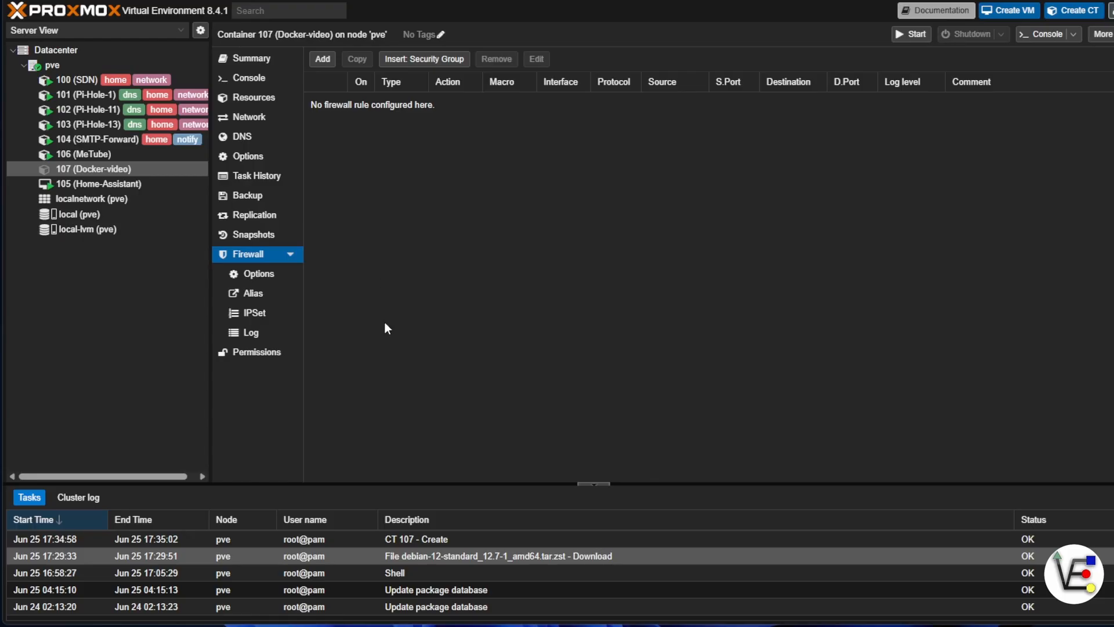
click(259, 274)
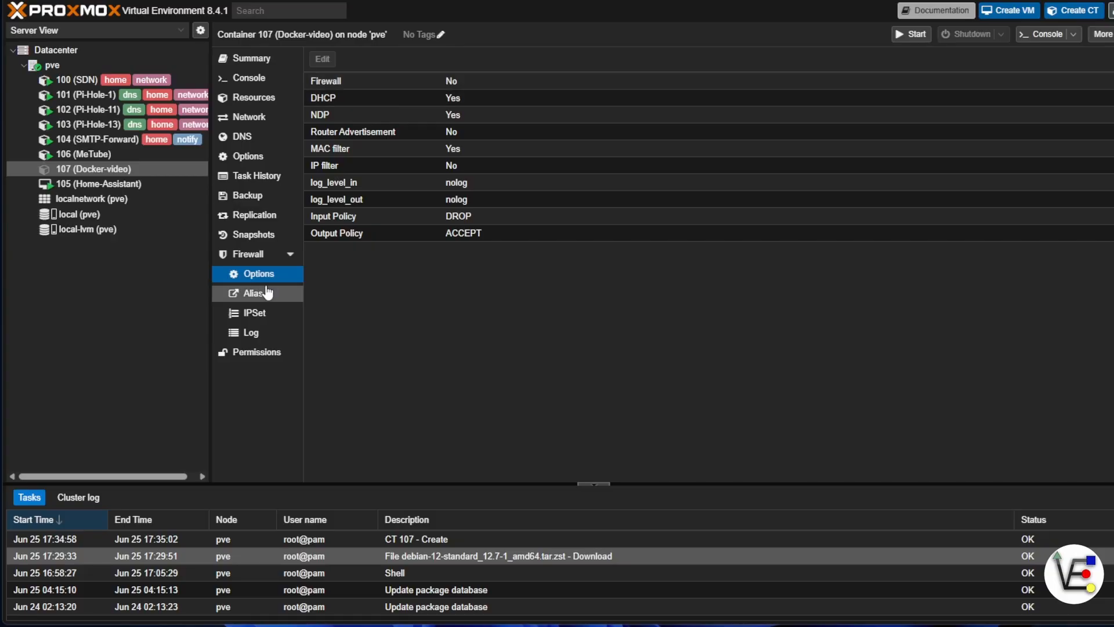
click(272, 254)
click(275, 274)
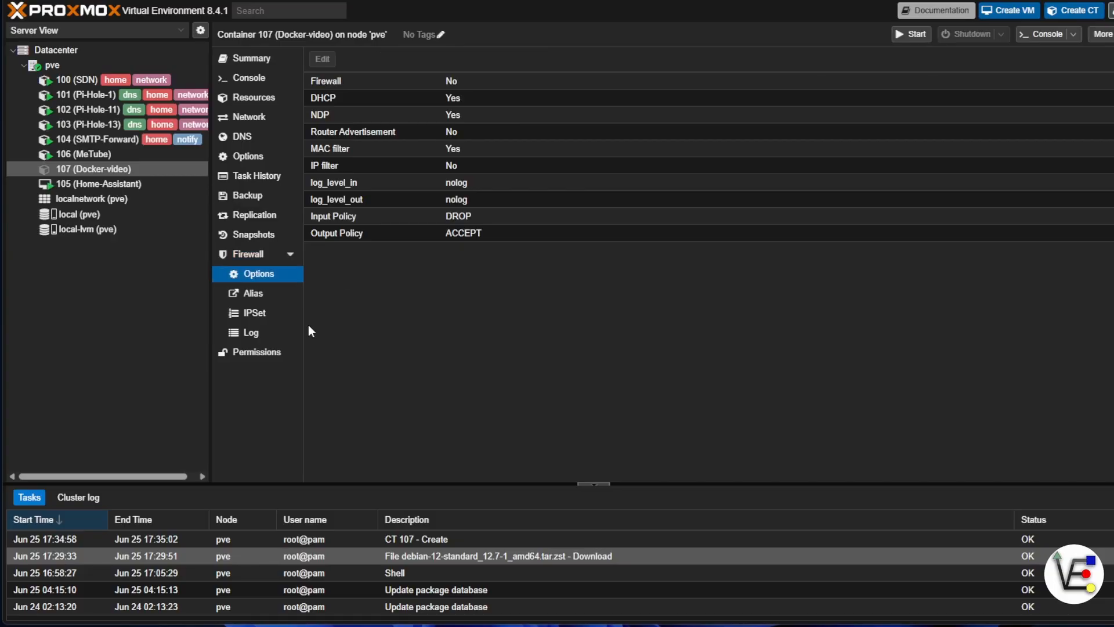
click(379, 81)
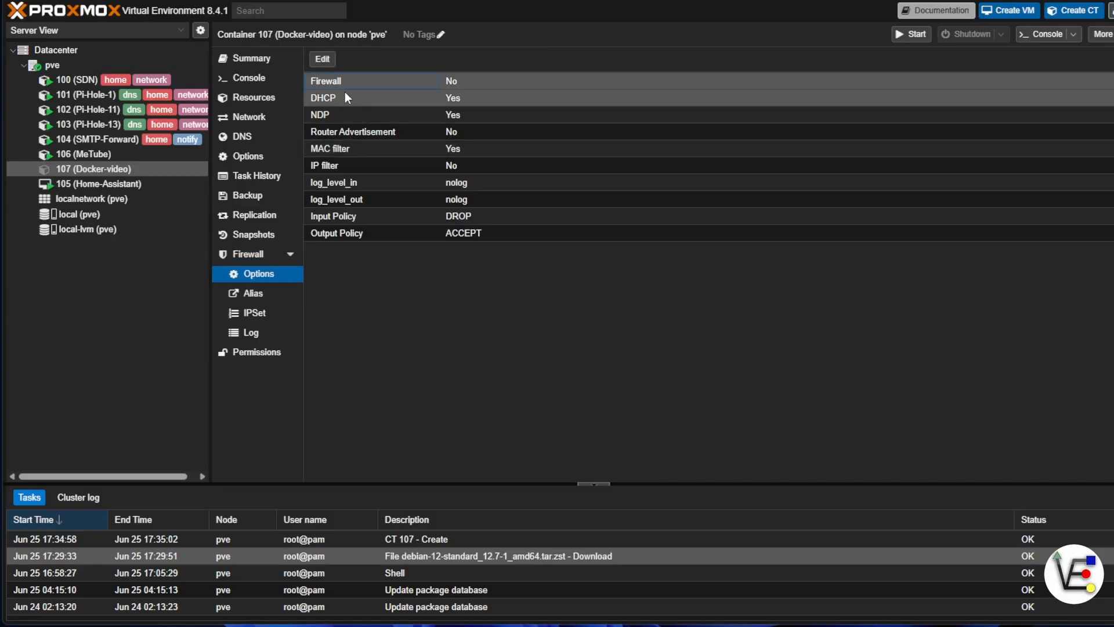
click(321, 61)
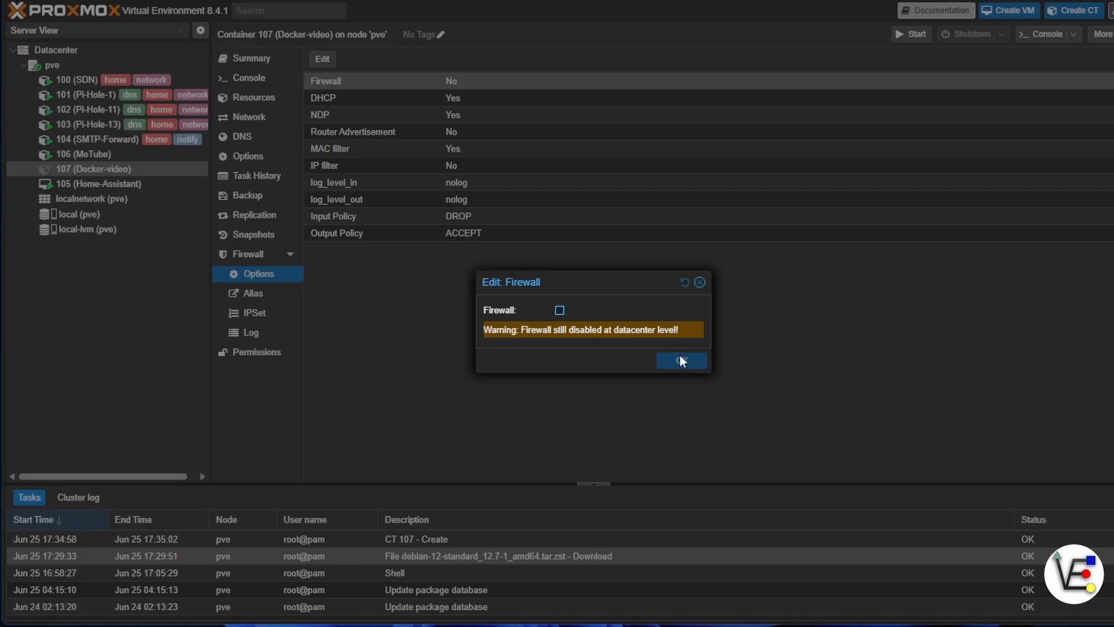
click(700, 284)
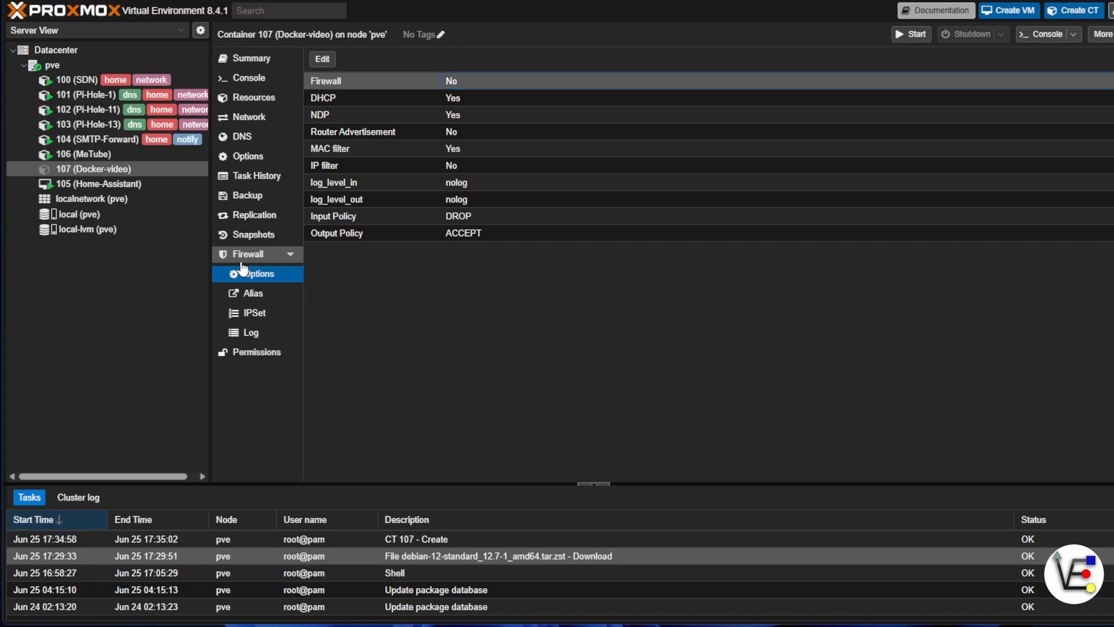
Start the Docker-video container and log in to its console as root with the account password.
click(249, 77)
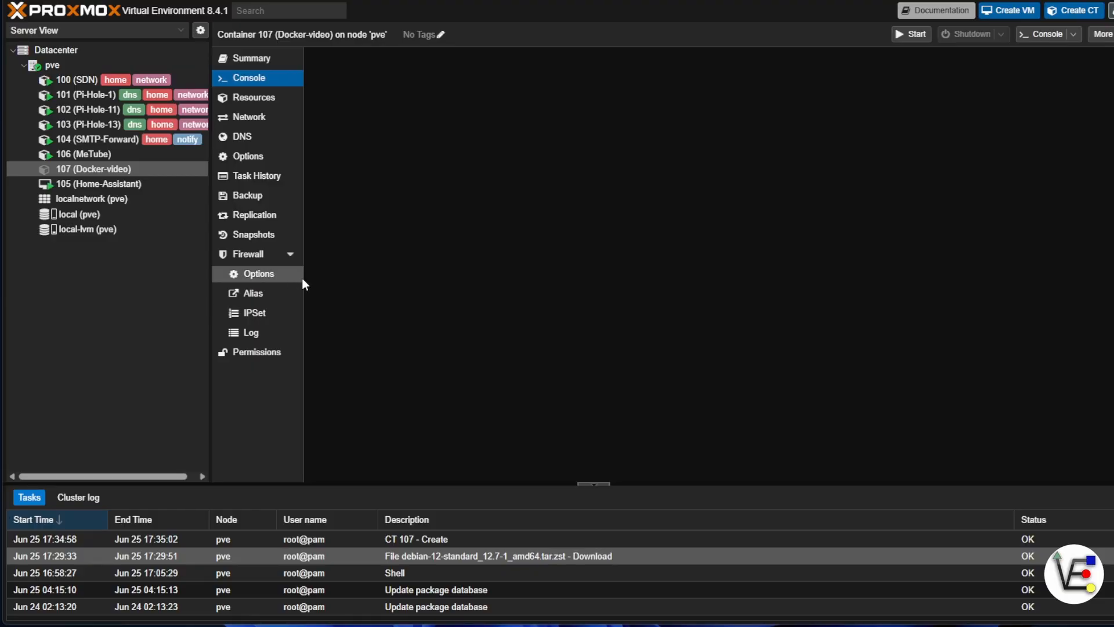
click(920, 37)
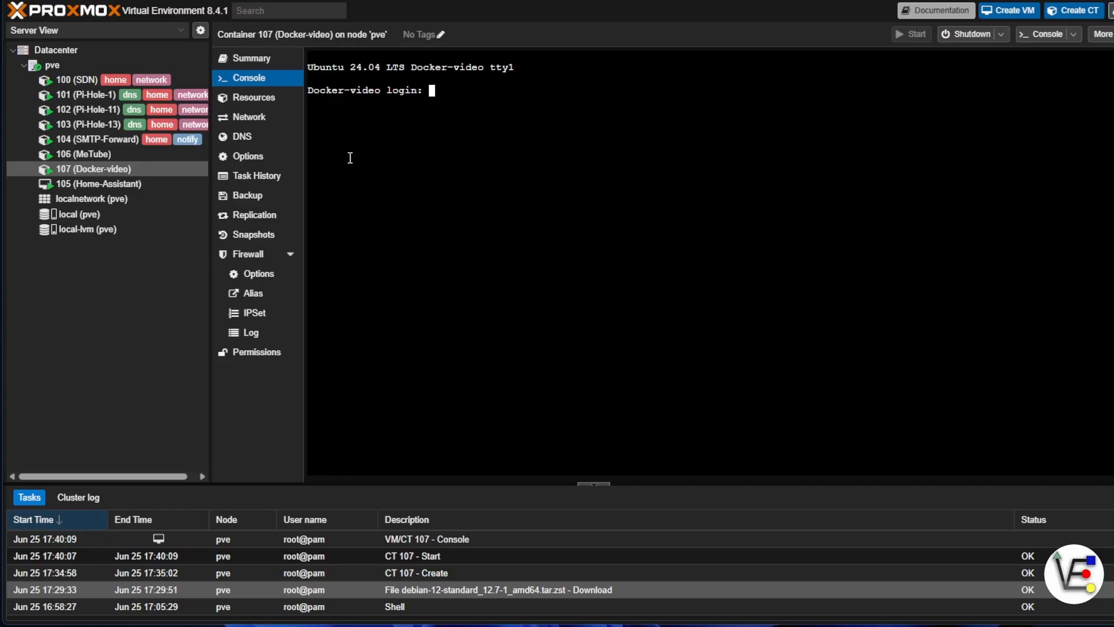
text(root)
key(Return)
key(Return)
List the container's network interfaces and IP addresses with ip a.
text(ip)
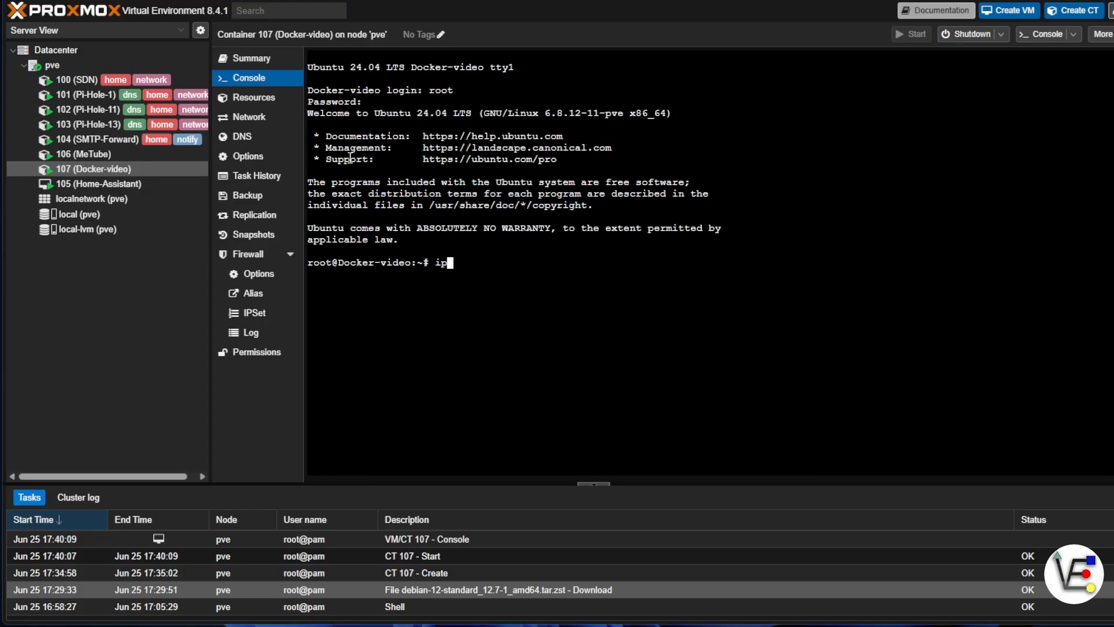
text( a)
key(Return)
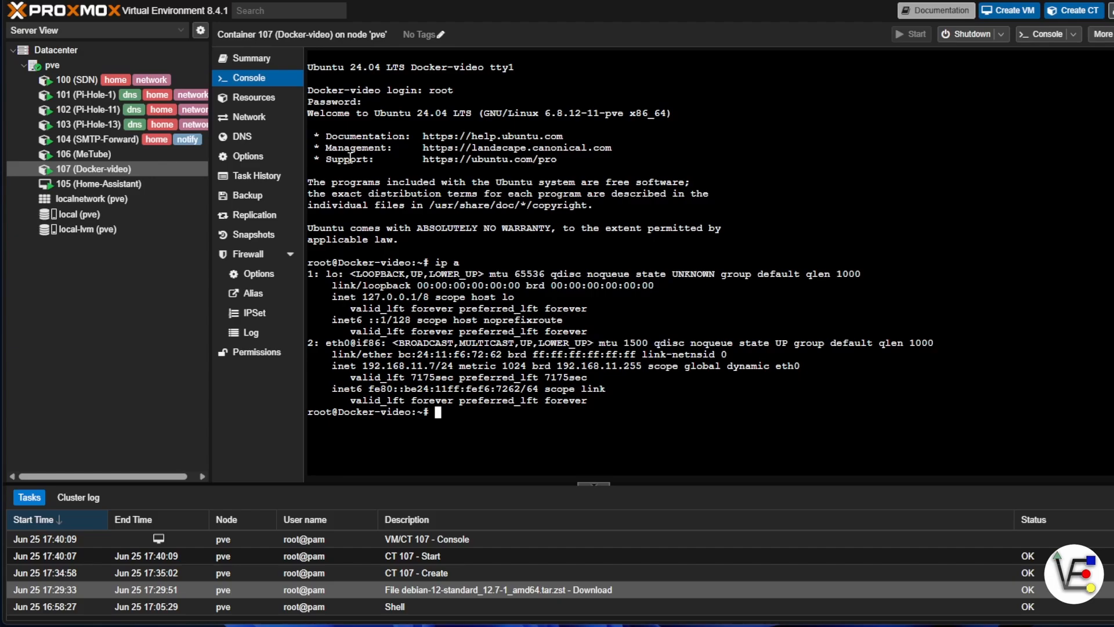
Refresh the package lists with apt update and upgrade all packages with apt upgrade -y.
text(apt update)
key(Return)
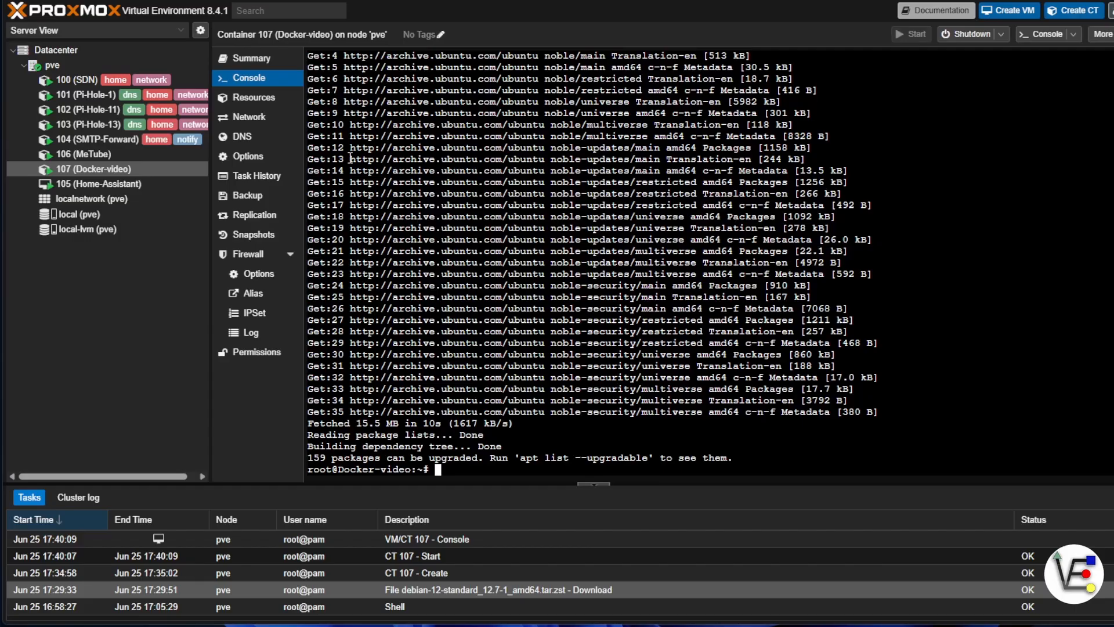
text(apt upgrade -y)
key(Return)
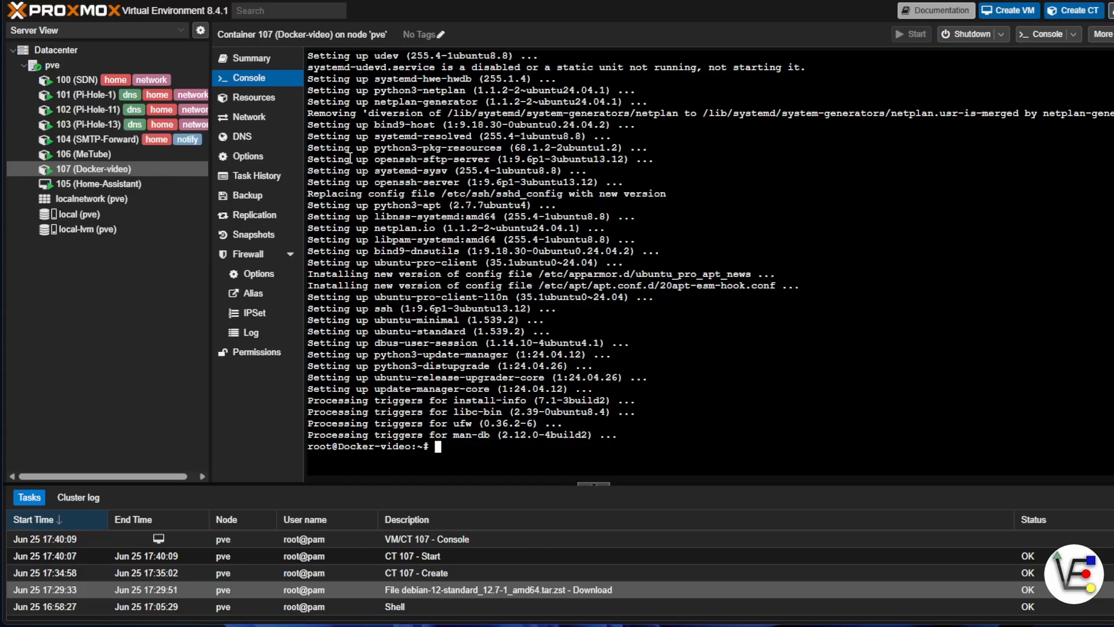
Create the user ve with adduser, enter its new password twice, keep the default user details and confirm them.
text(adduser ve)
key(Return)
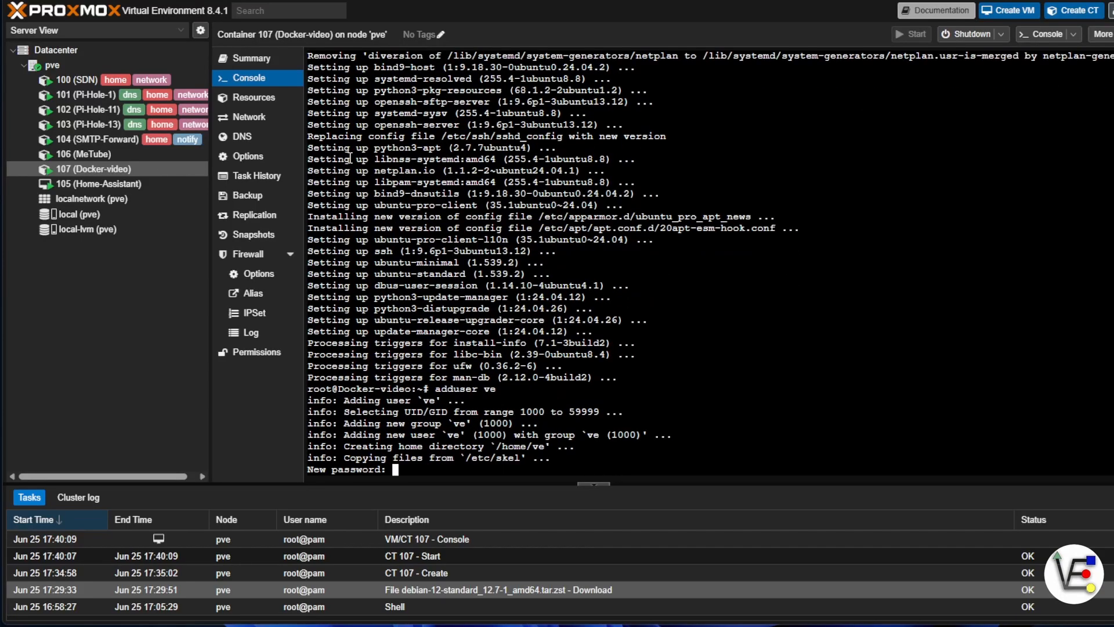
key(Return)
key(Return)
key(Return)
key(Return)
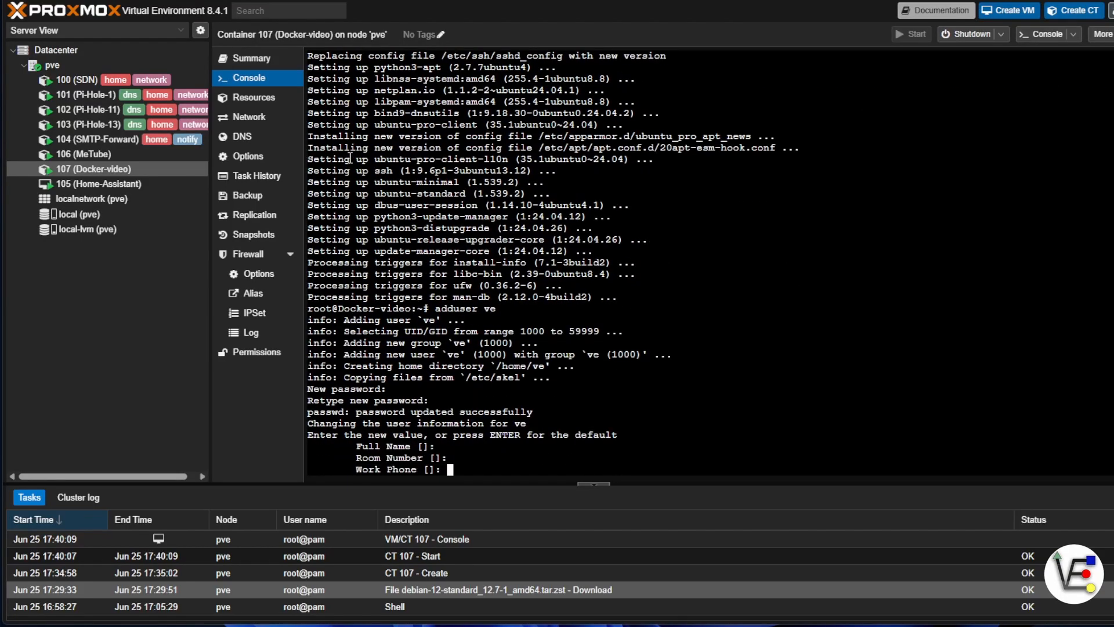
key(Return)
key(Return)
key(Return)
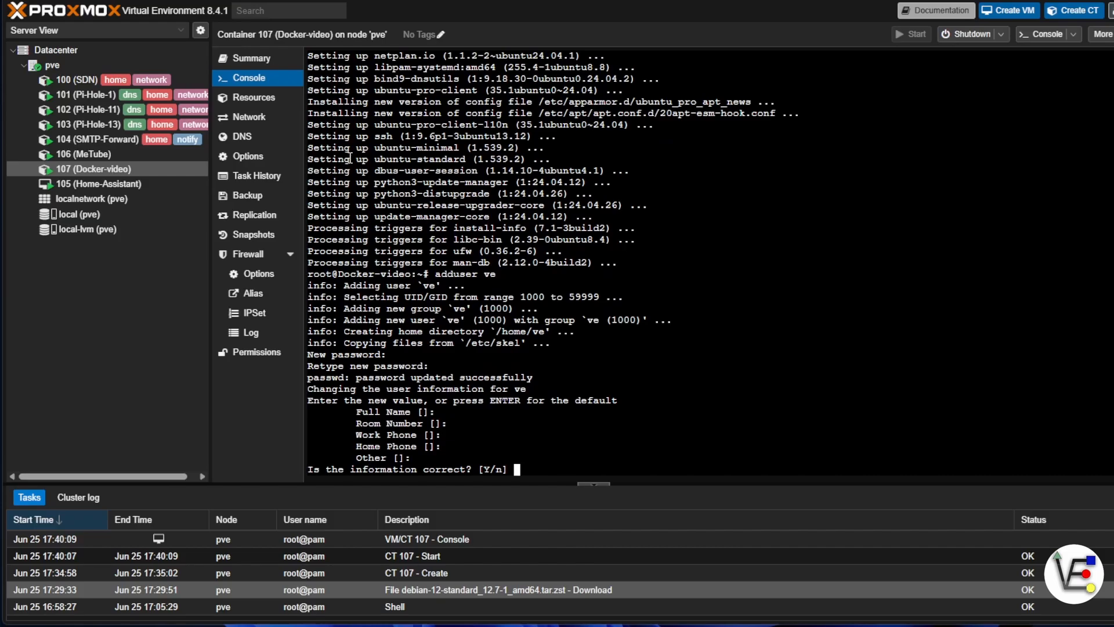
text(y)
key(Return)
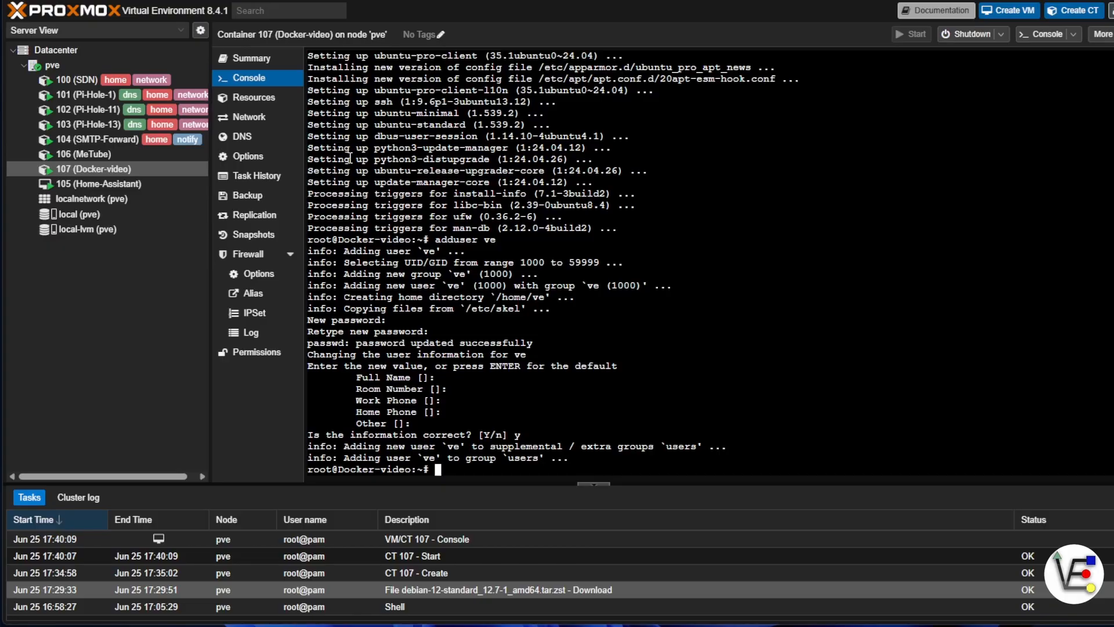
Add the user ve to the sudo group with adduser and try to add it to the docker group as well.
key(Up)
text(sudo)
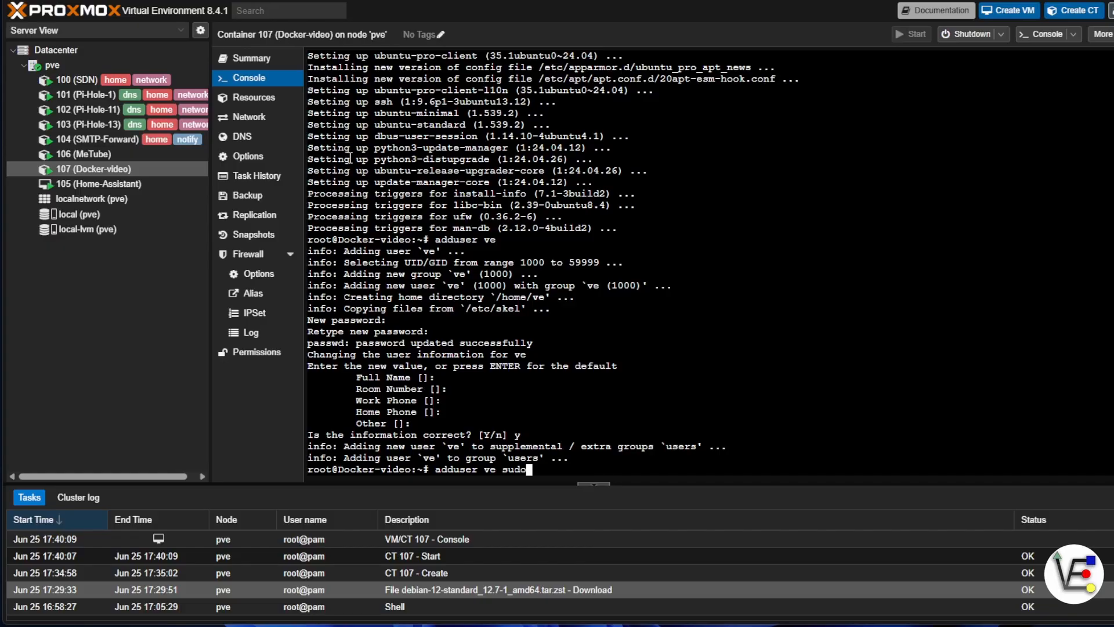
key(Return)
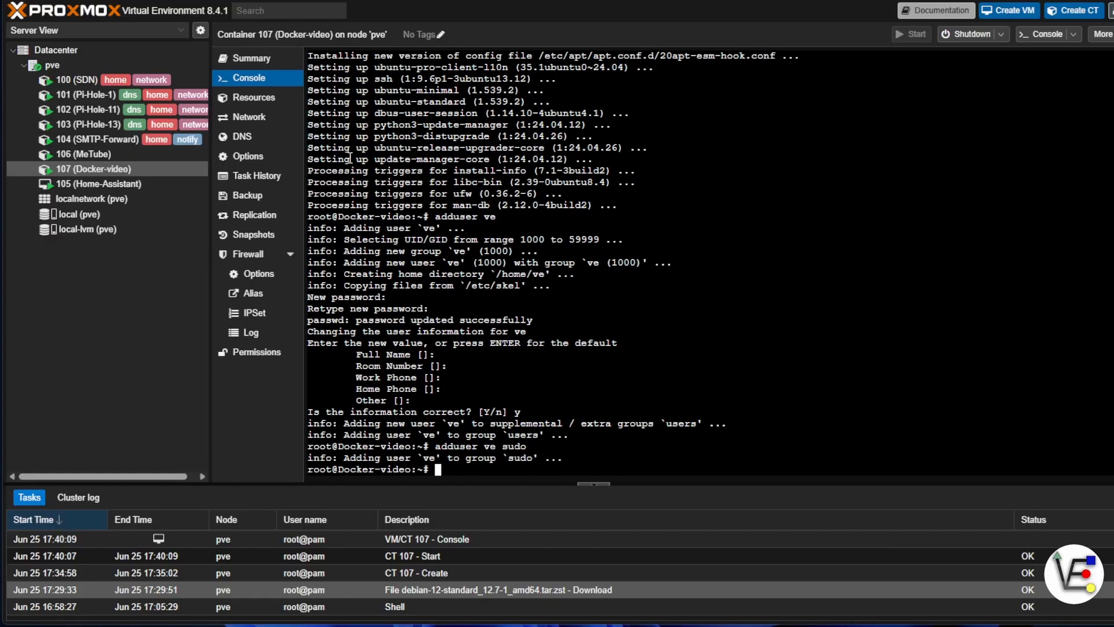
text(adduser ve docker)
key(Return)
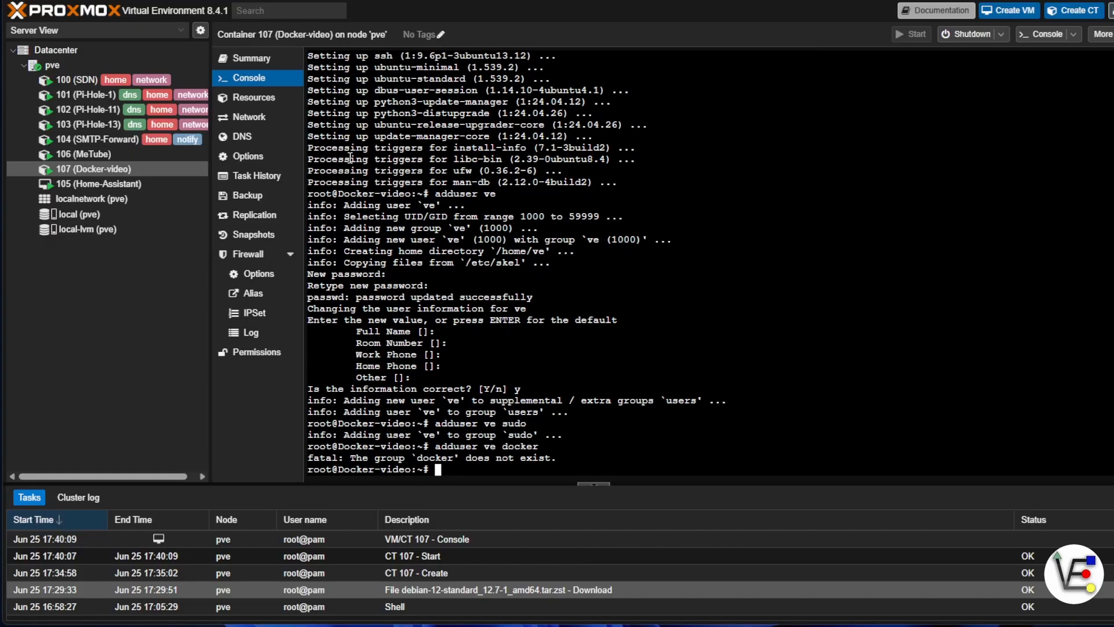
Log out of the root session and log in to the container as ve with the account password.
text(exit)
key(Return)
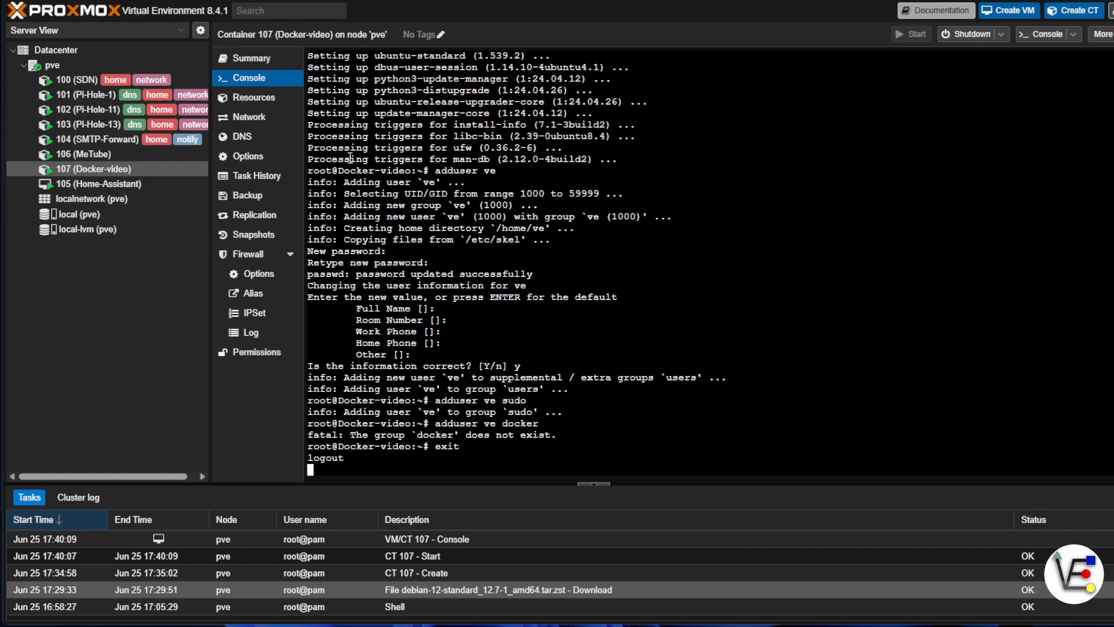
text(ve)
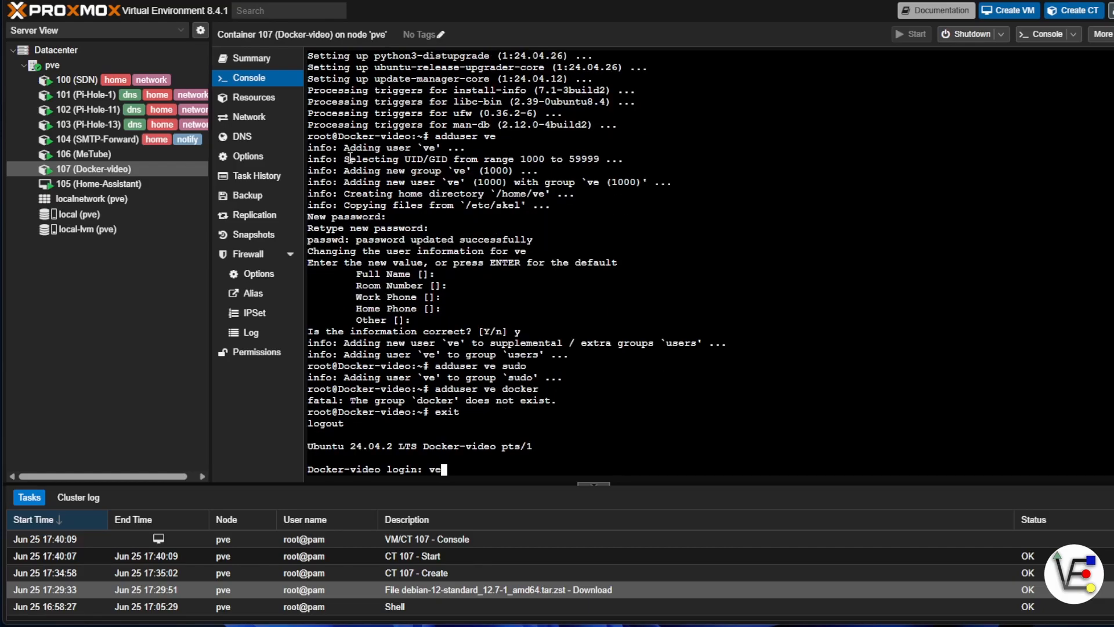
key(Return)
Lock the root account with sudo passwd -l root, entering the sudo password for ve.
key(Return)
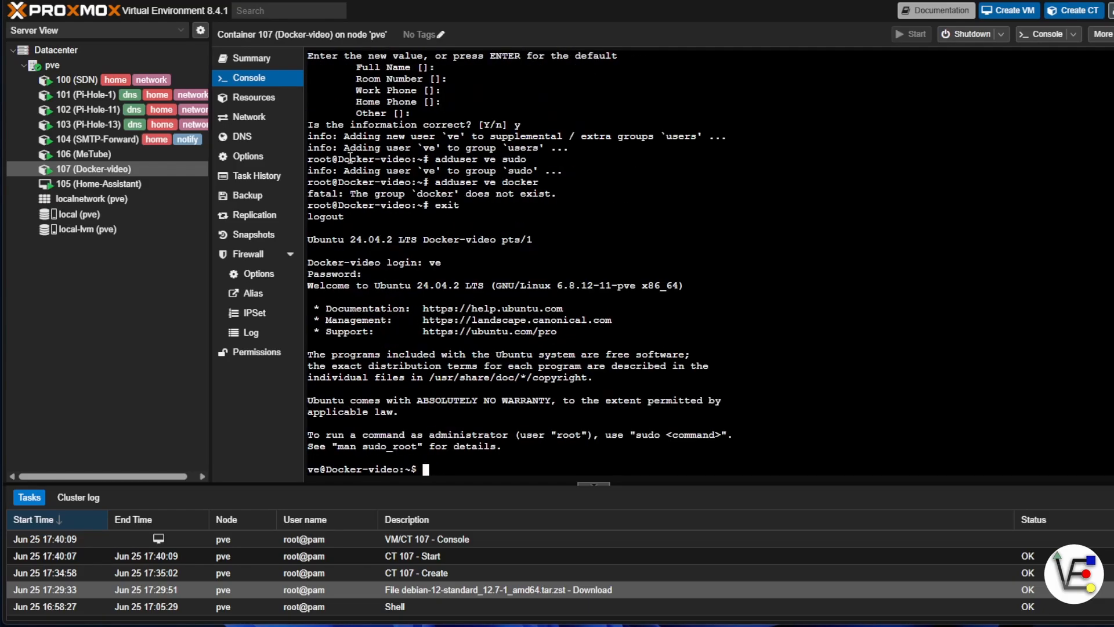
text(sudo passwd -l root)
key(Return)
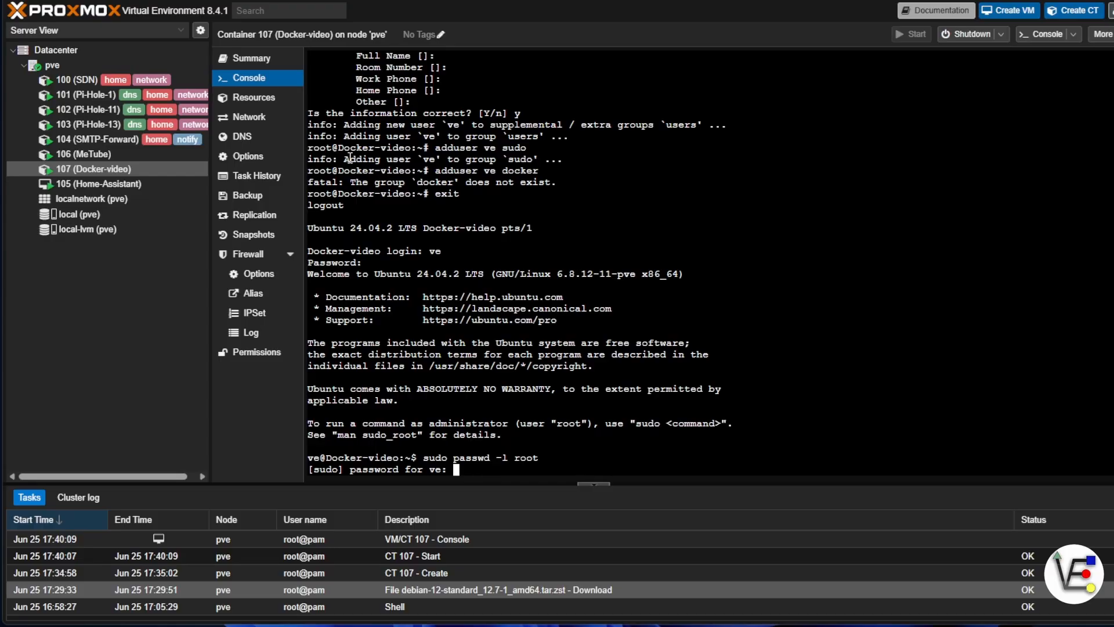
key(Return)
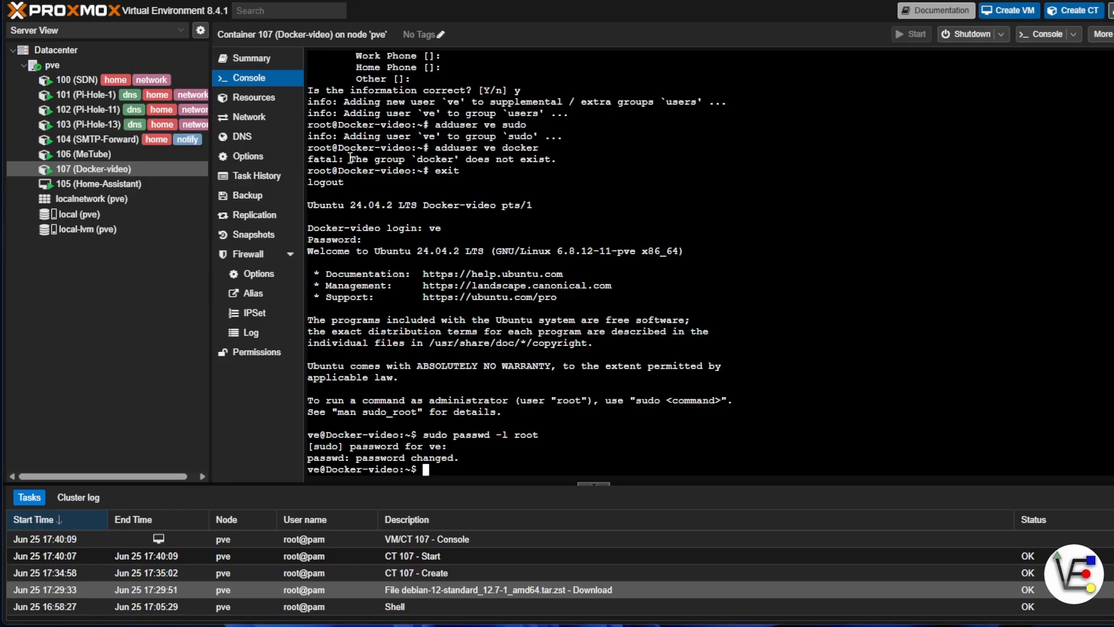
Test the root lock by trying to switch to root with su root and the account password.
text(su root)
key(Return)
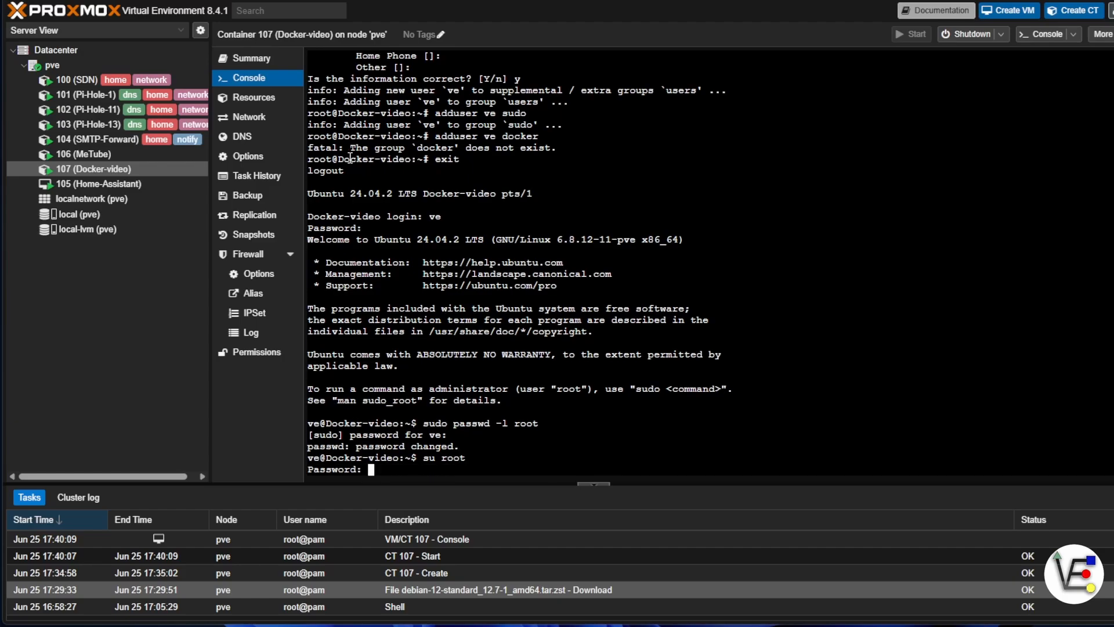
key(Return)
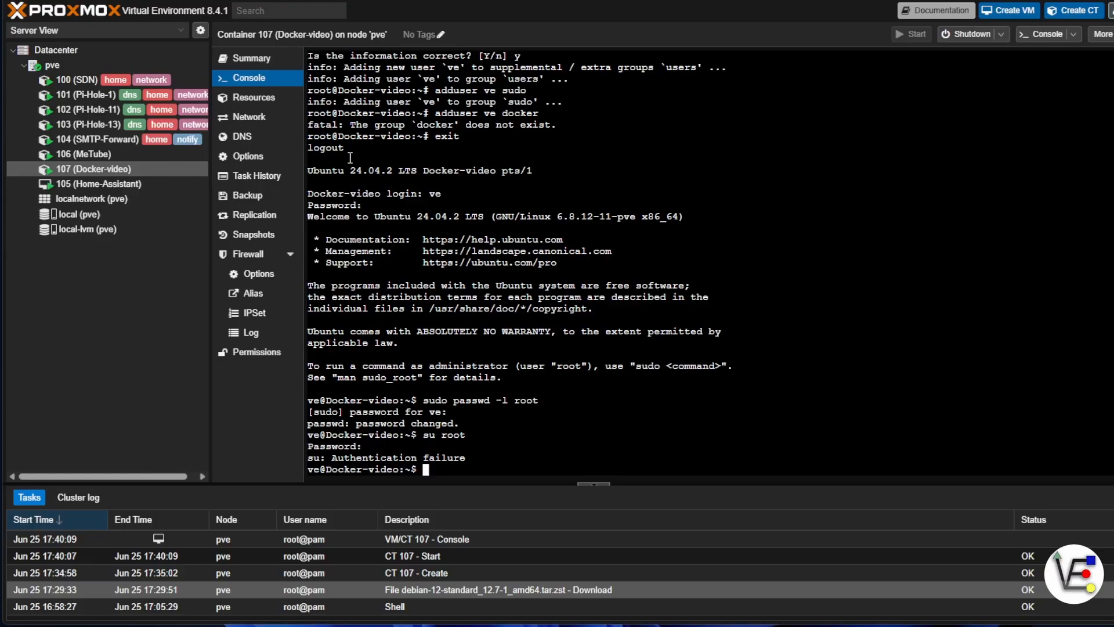
text(sudo apt install curl -y)
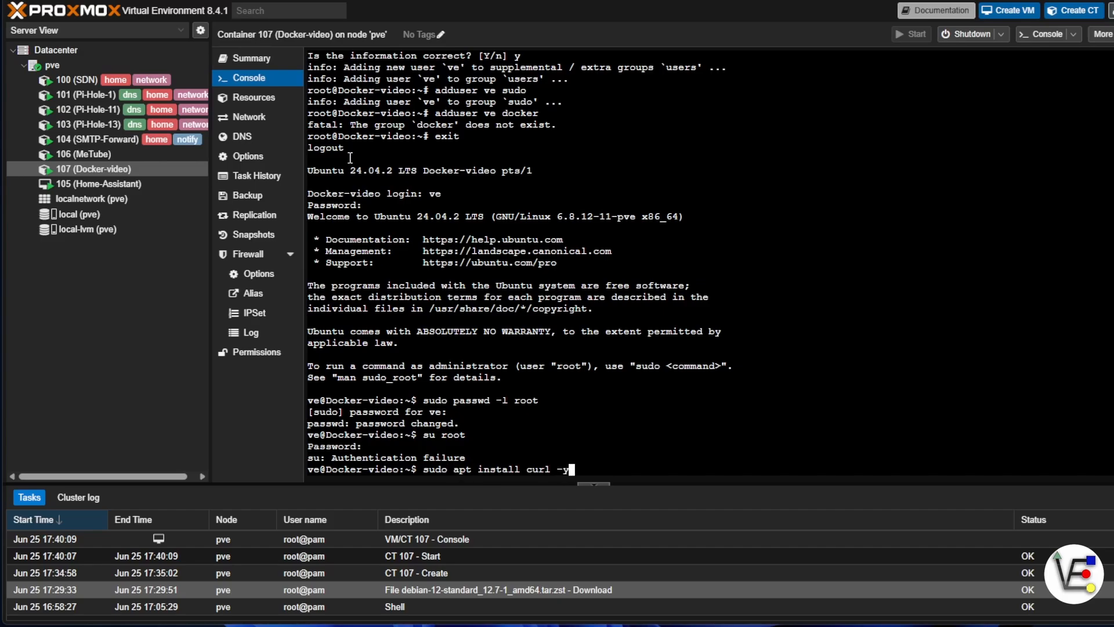
key(Return)
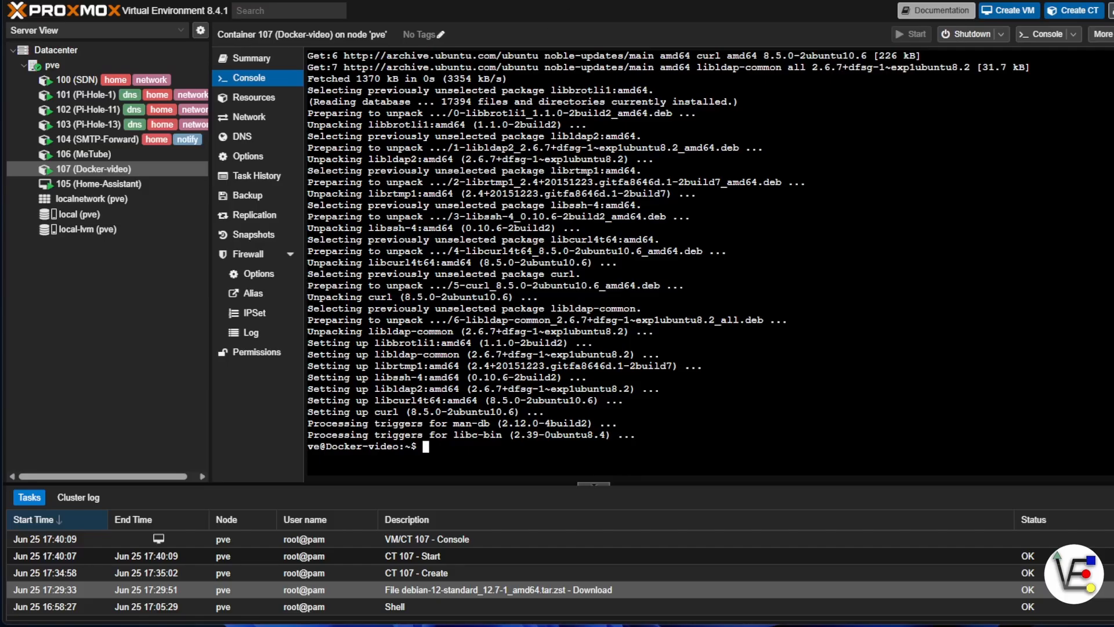
text(curl -sSL https://get.docker.com | sh)
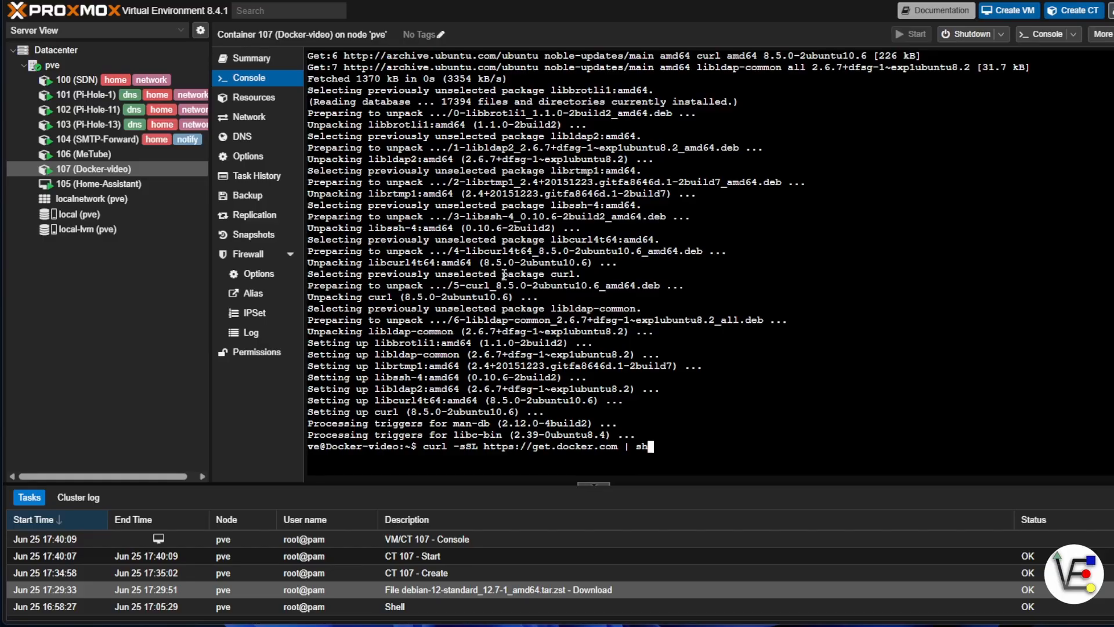
key(Return)
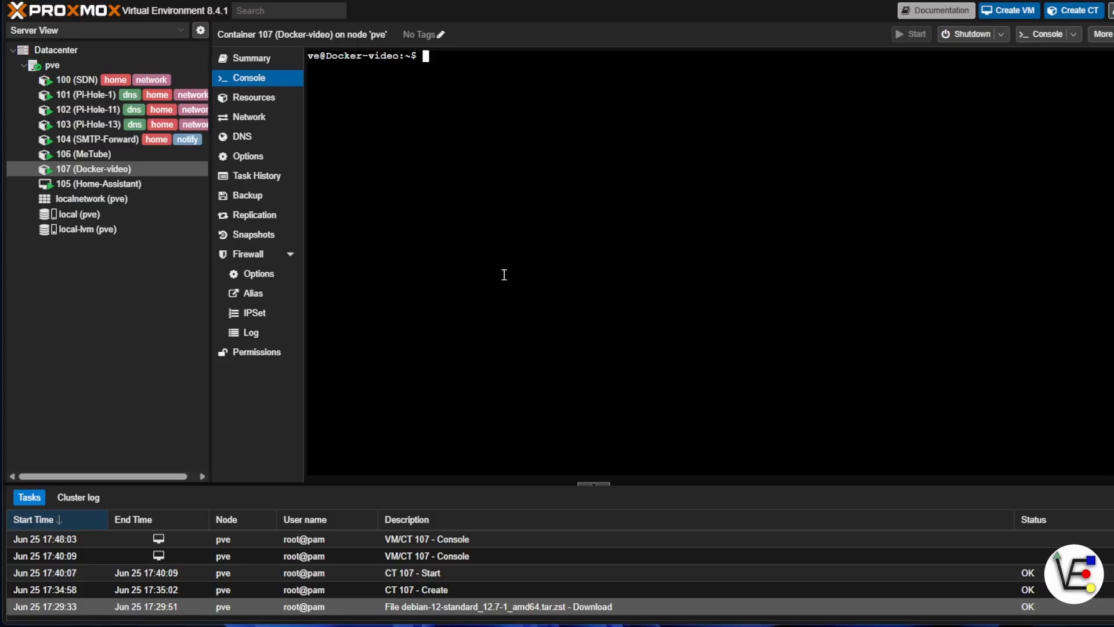
List the running Docker containers with sudo docker ps.
text(sudo docker ps)
key(Return)
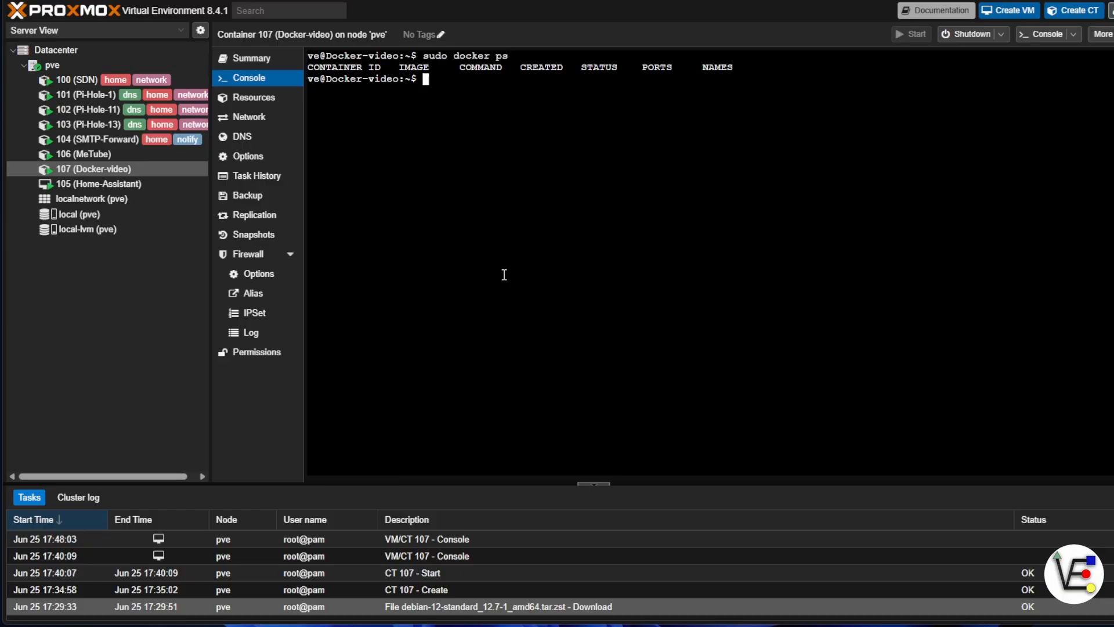
Try to add the user ve to the docker group with adduser, without sudo.
text(adduser ve docker)
key(Return)
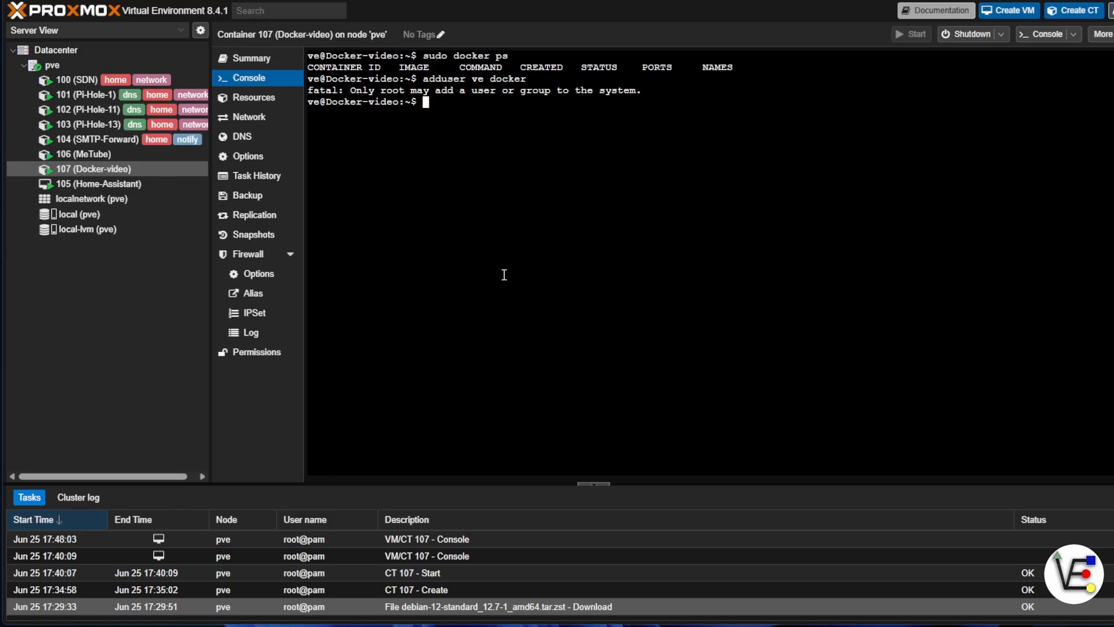
Rerun the group command with root rights as sudo adduser ve docker.
key(Up)
key(Left)
key(Left)
key(Left)
key(Left)
key(Left)
key(Left)
key(Left)
key(Left)
key(Left)
key(Left)
key(Left)
key(Left)
key(Left)
key(Left)
key(Left)
key(Left)
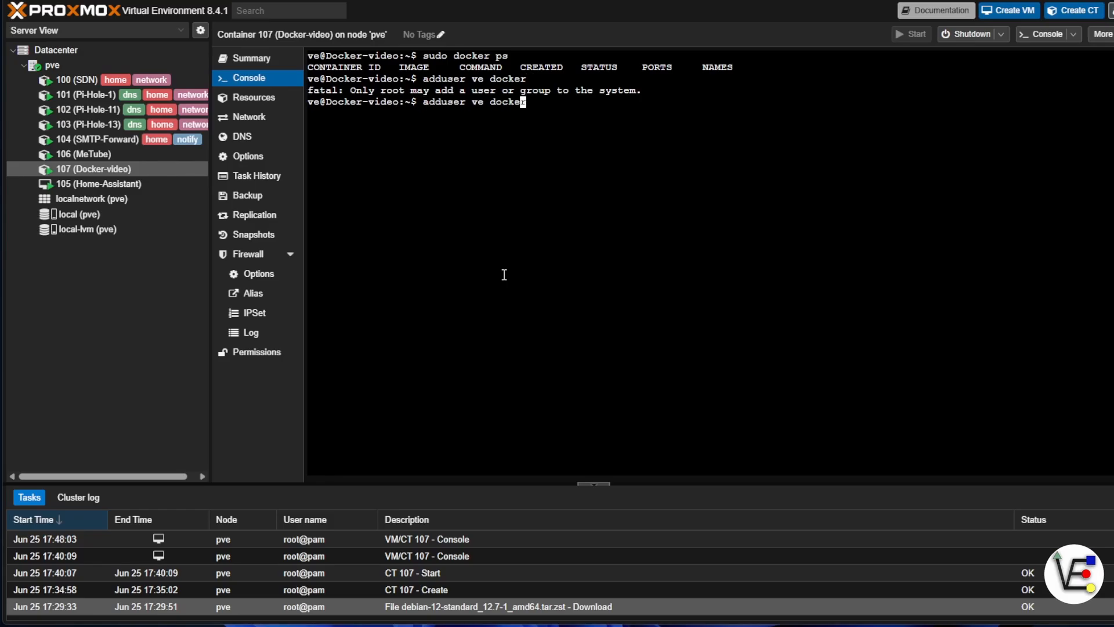
key(Left)
text(sudo)
key(Return)
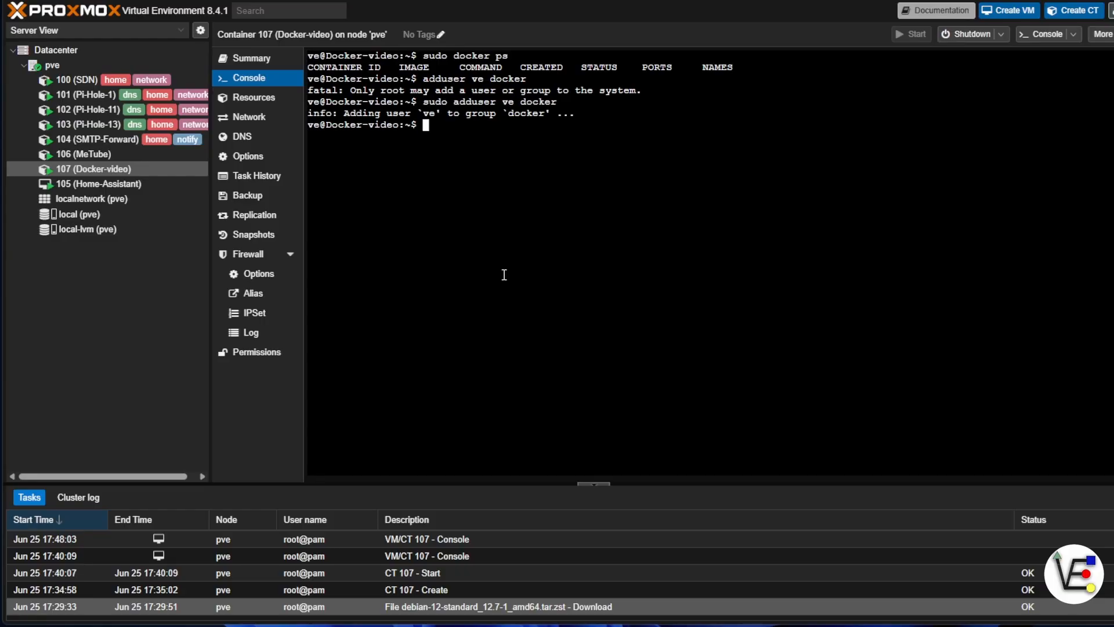
Exit the session and log back in as ve with the account password to apply the docker group membership.
text(exit)
key(Return)
text(ve)
key(Return)
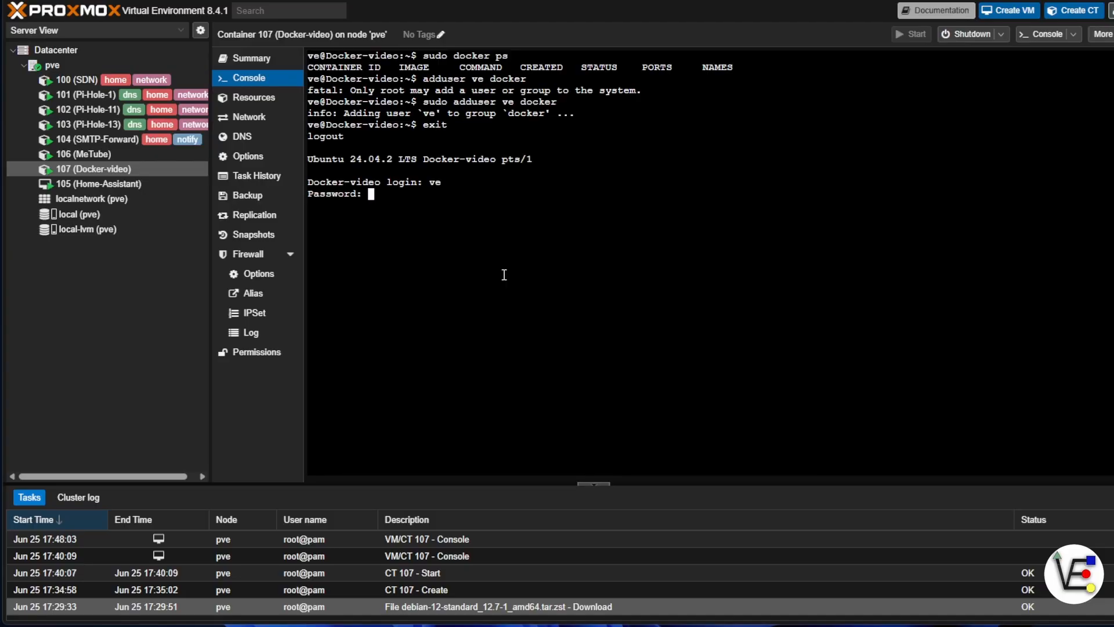
key(Return)
Check Docker access without sudo by listing the running containers with docker ps.
text(docker )
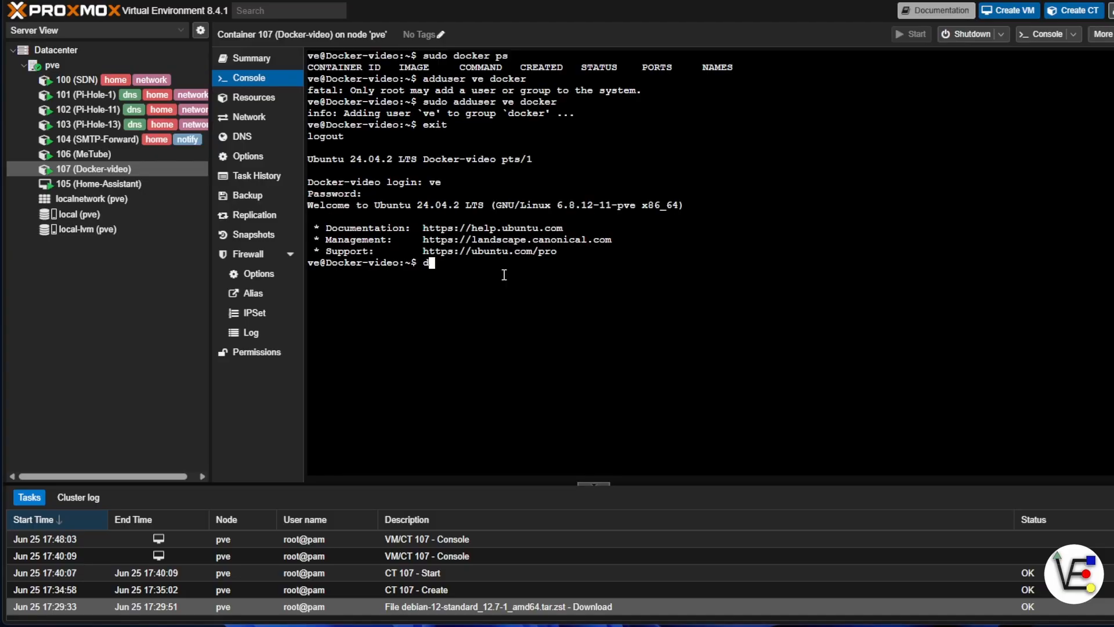
text(ps)
key(Return)
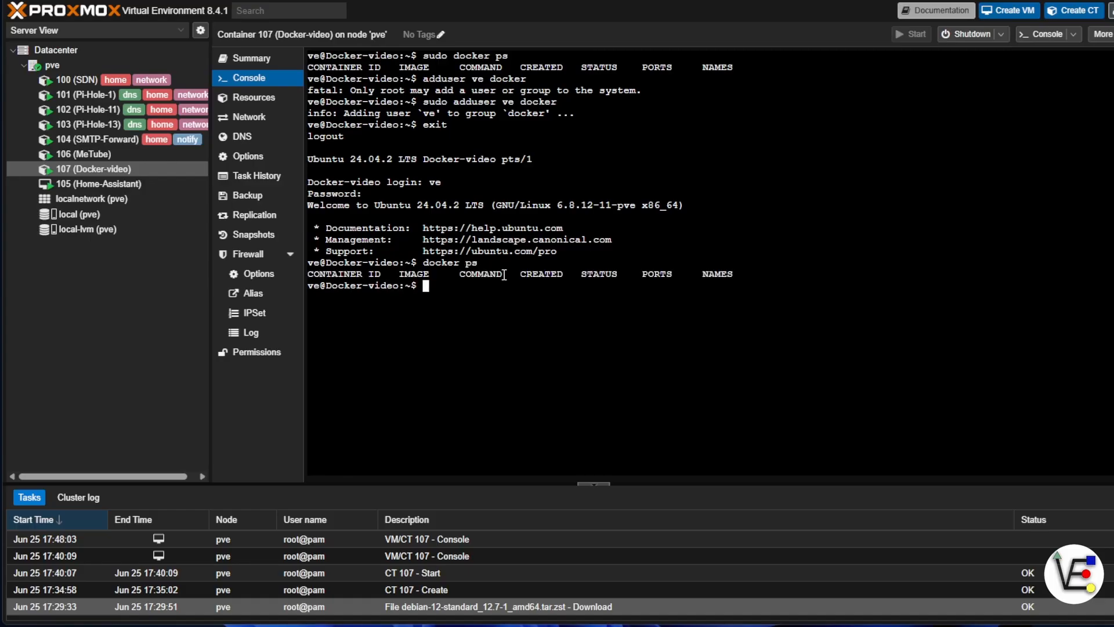
Run Docker's test container with docker run hello-world.
text(docker run hello-world)
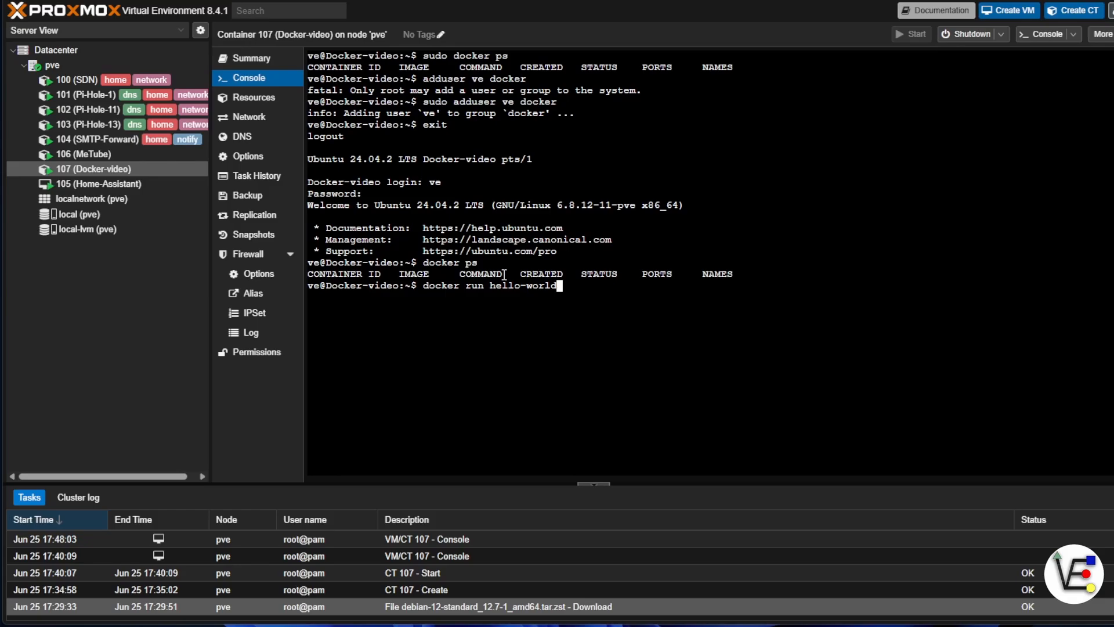
key(Return)
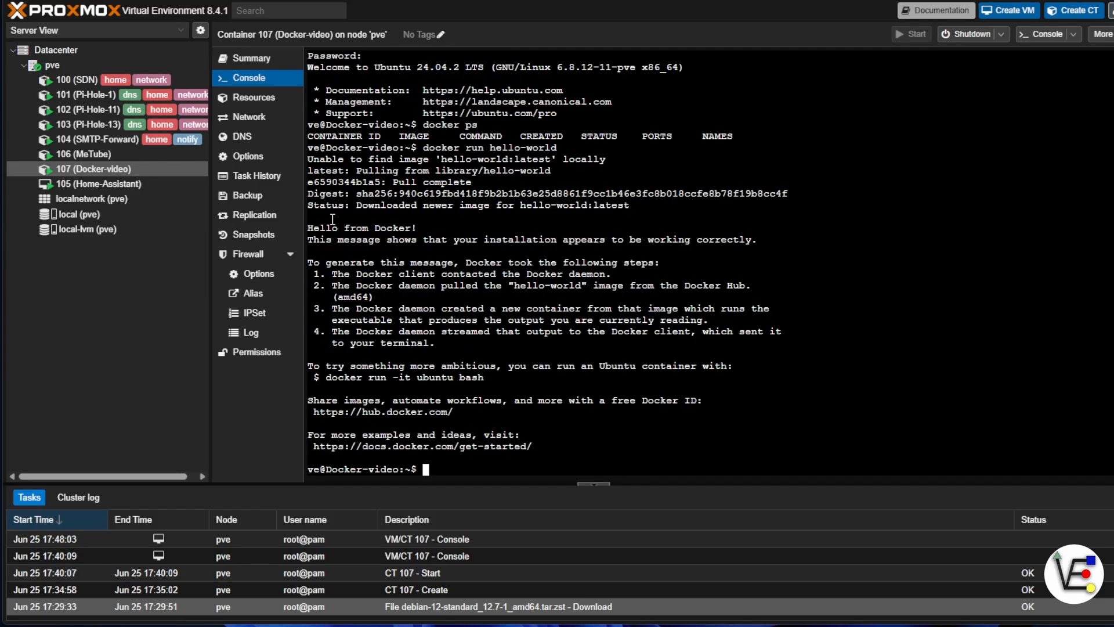